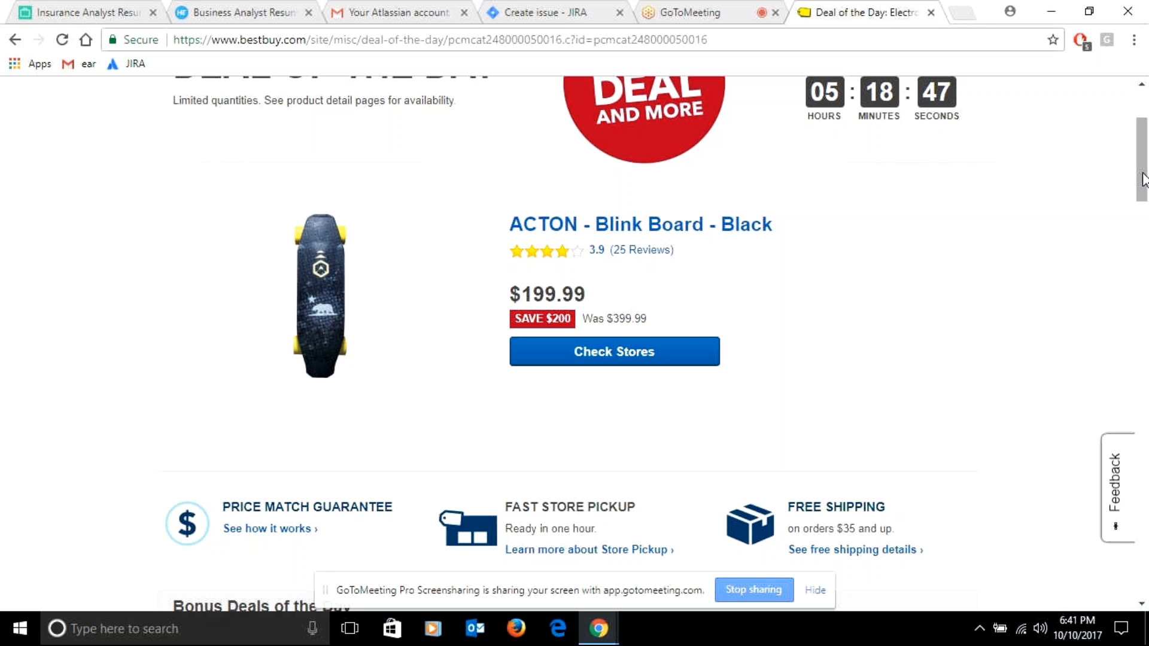
Open the Hottest Deals page from the Best Buy site's deals
scroll(1143, 179, up, 3)
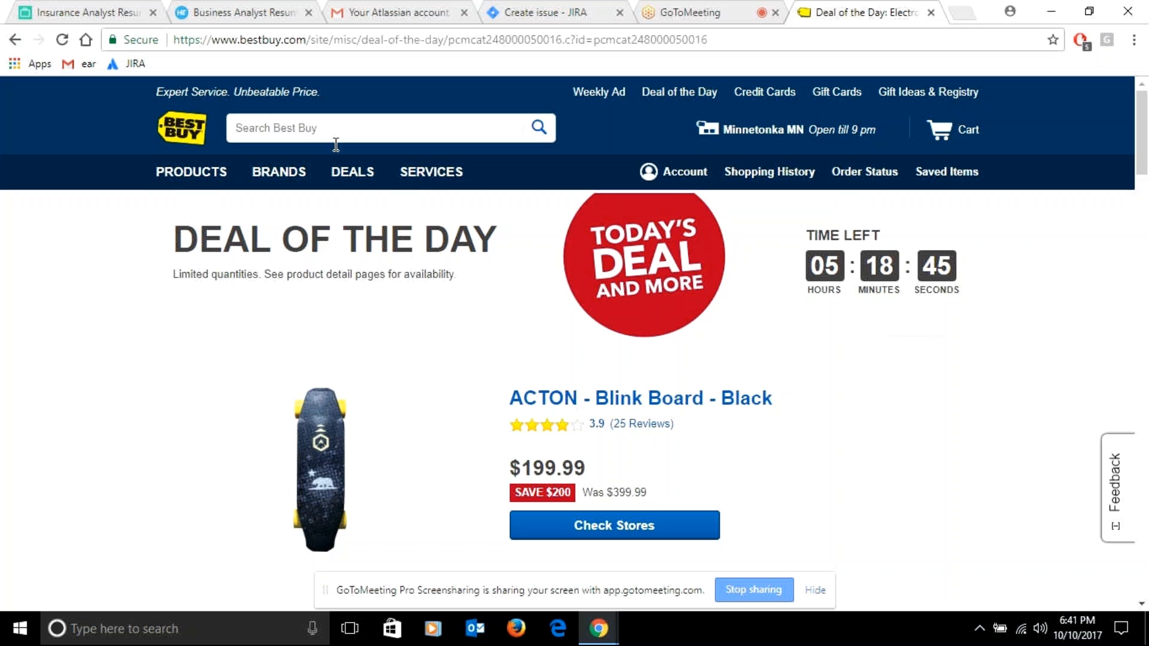
click(352, 174)
click(259, 263)
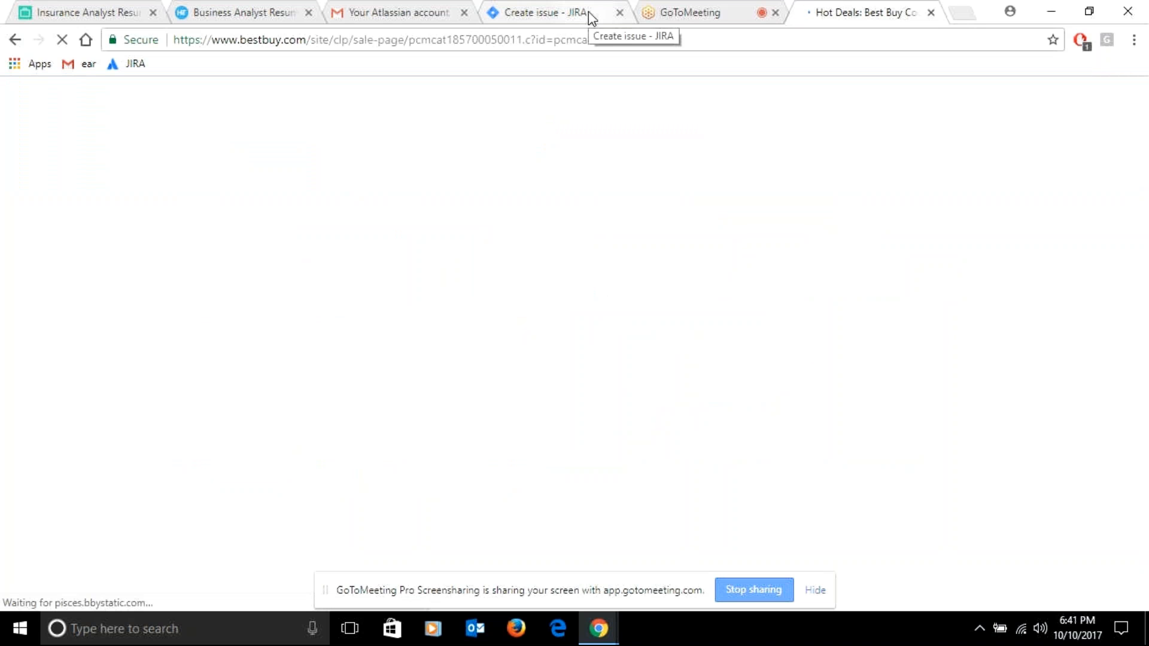
Switch to Jira, dismiss the issue creation form and review the description and acceptance criteria of story BES-2
click(587, 12)
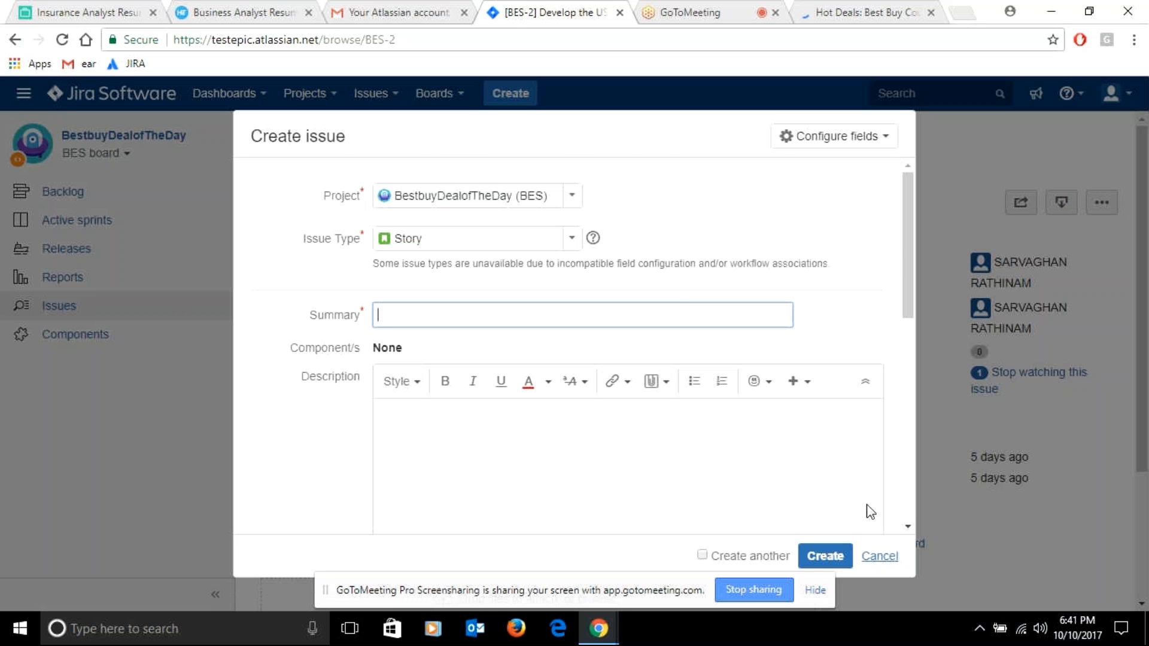
key(Escape)
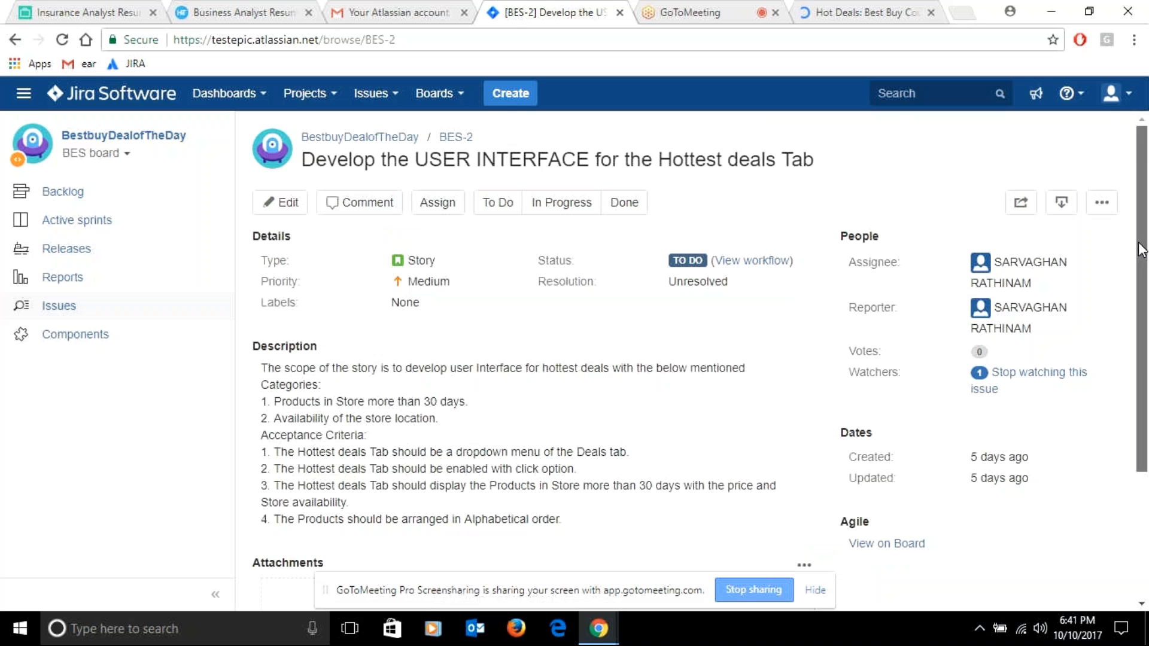
scroll(1140, 250, down, 1)
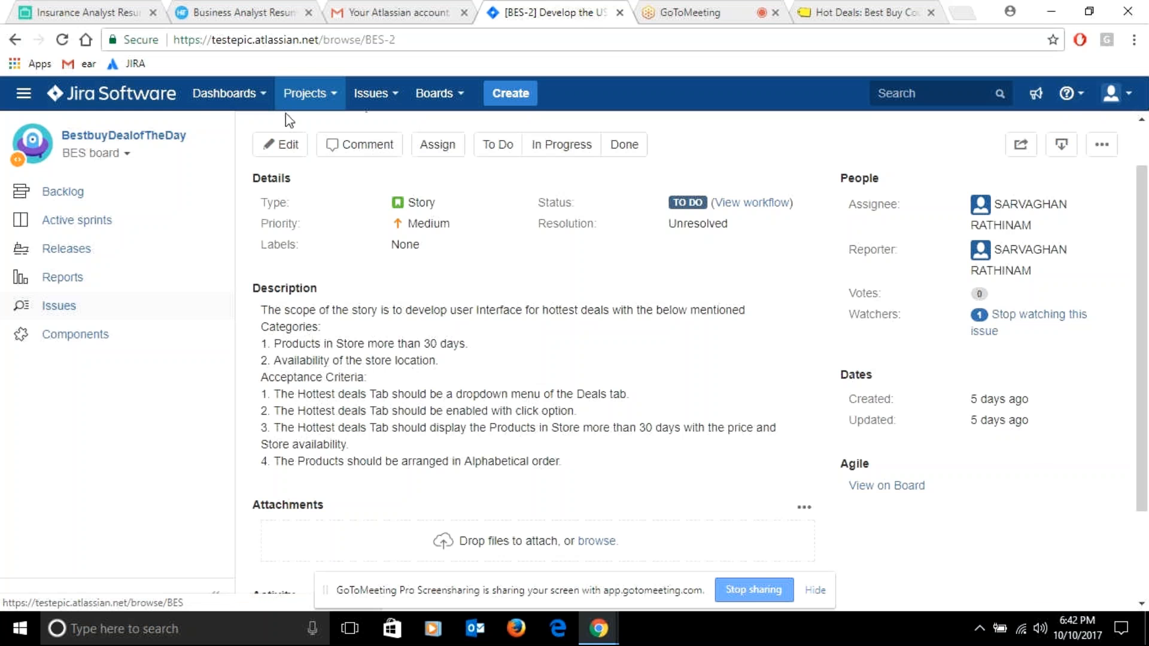
Go to the system dashboard and start creating a new issue
click(225, 93)
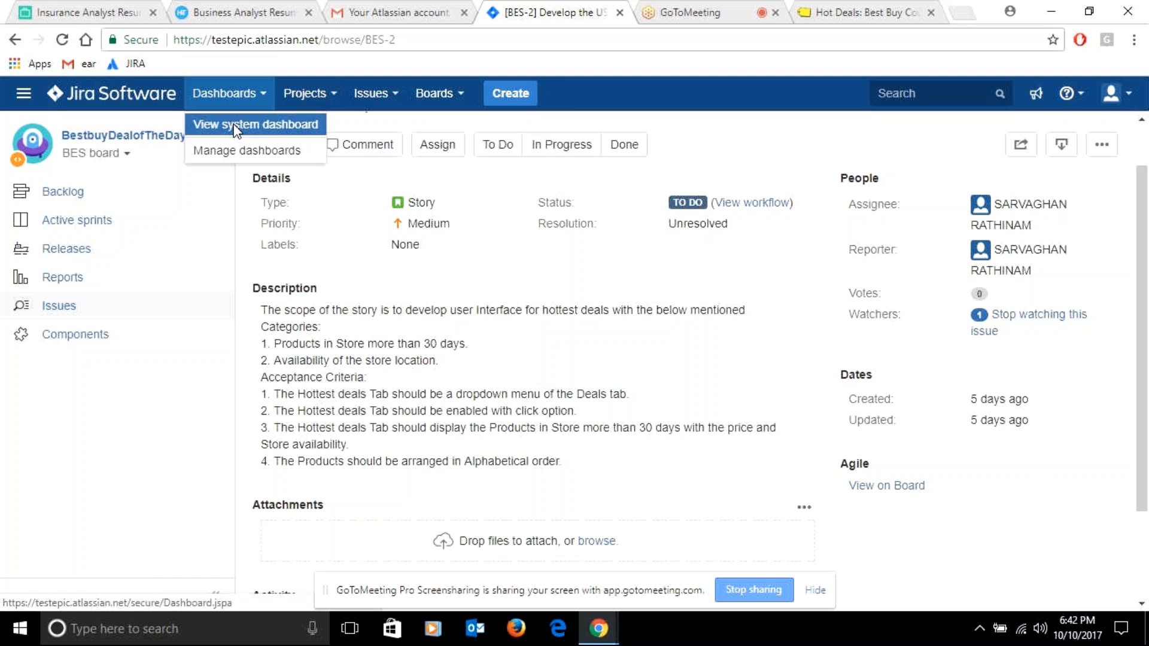
click(240, 121)
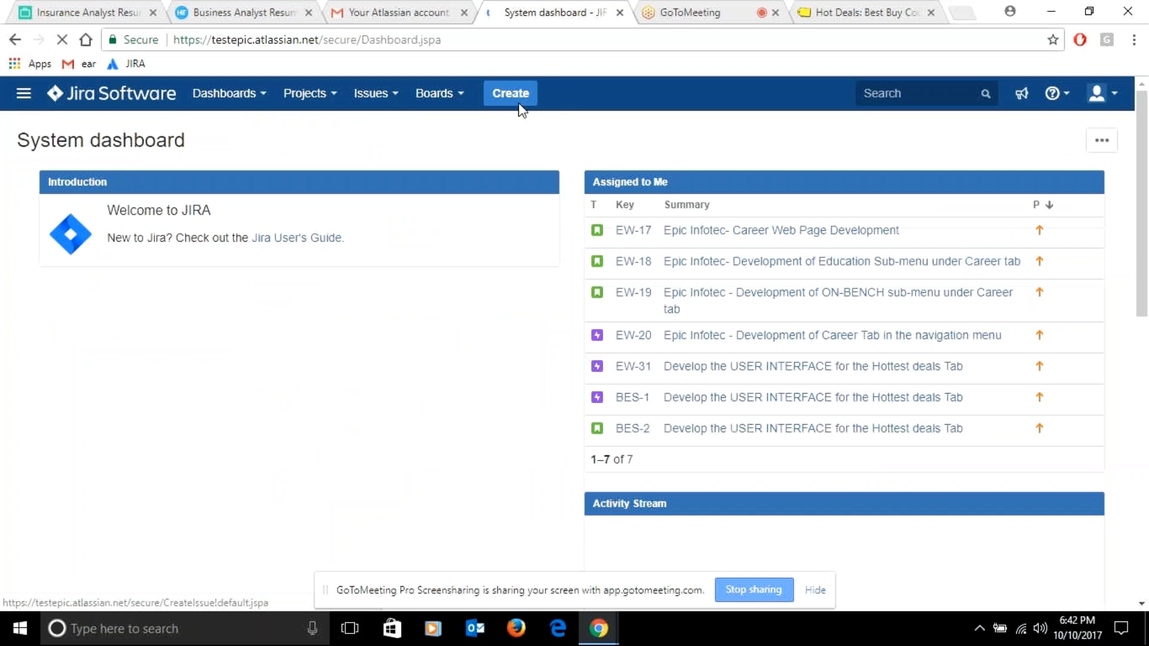
click(519, 103)
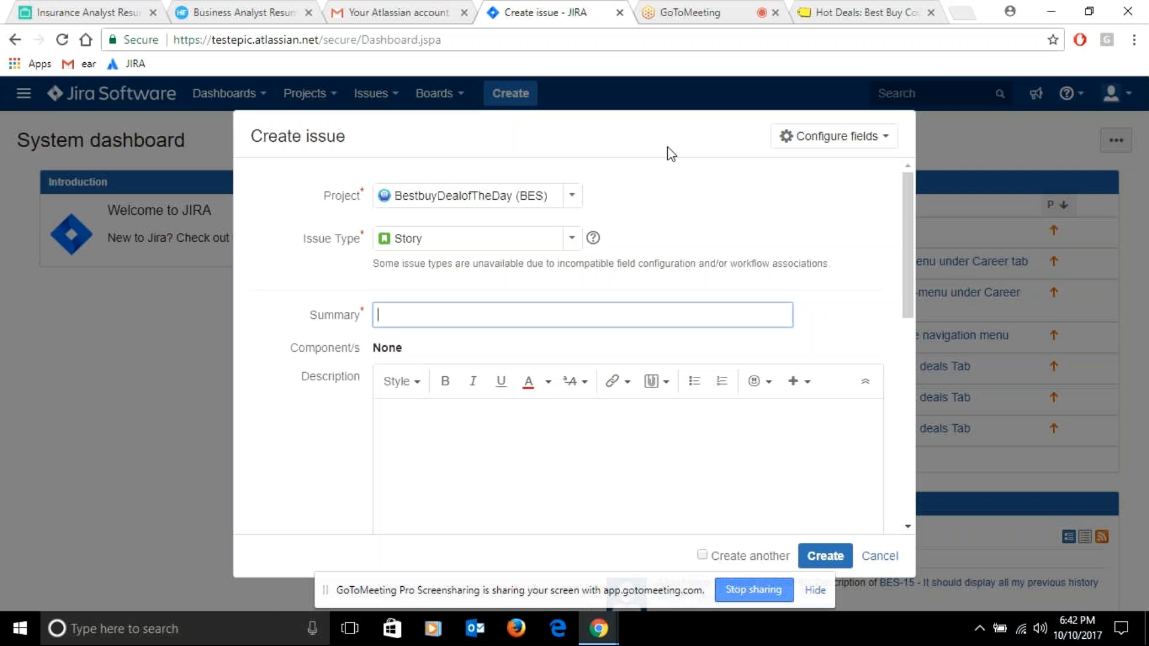
Switch to the Best Buy site, decline the feedback survey and view the Deal of the Day page
click(871, 22)
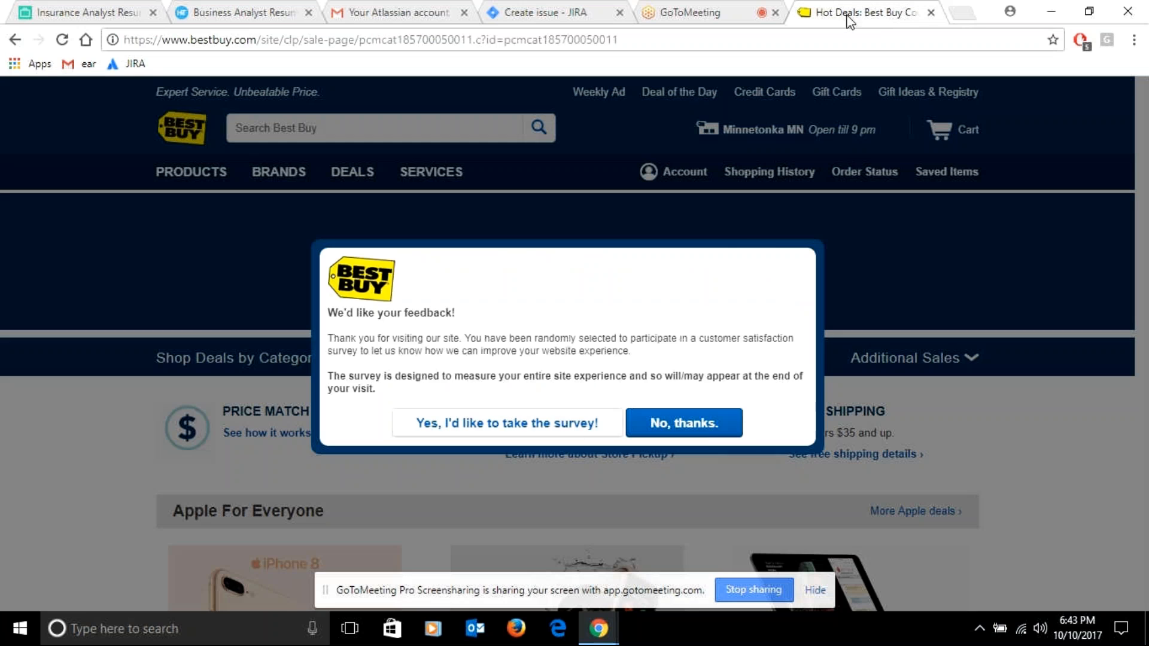
click(712, 429)
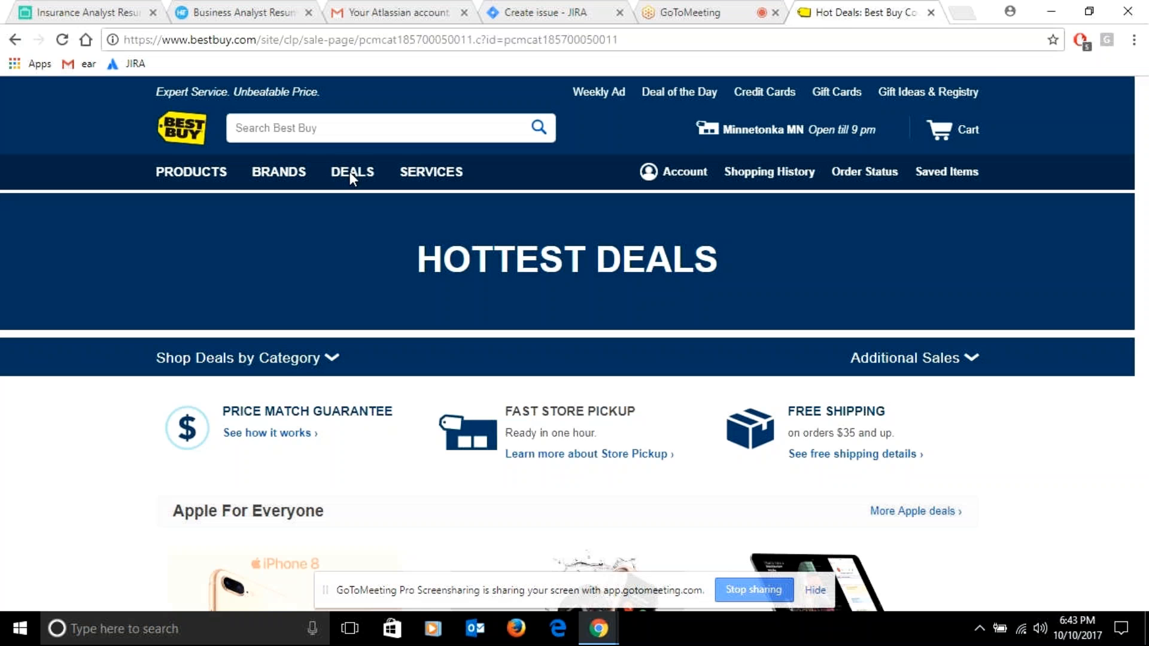
click(352, 173)
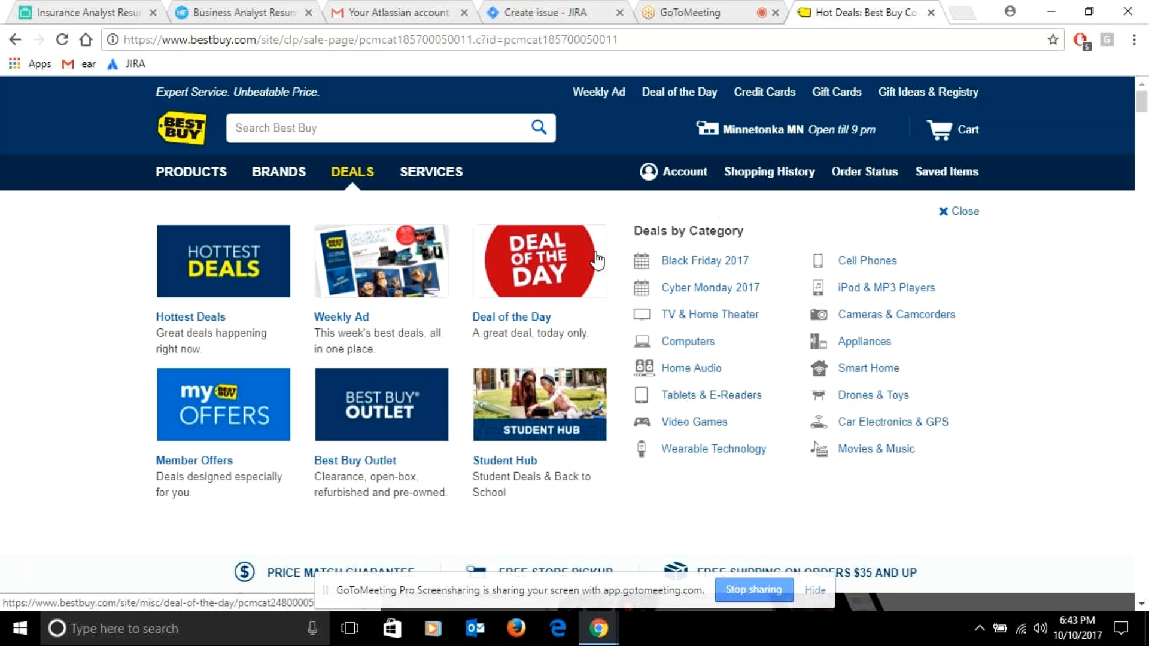
click(583, 264)
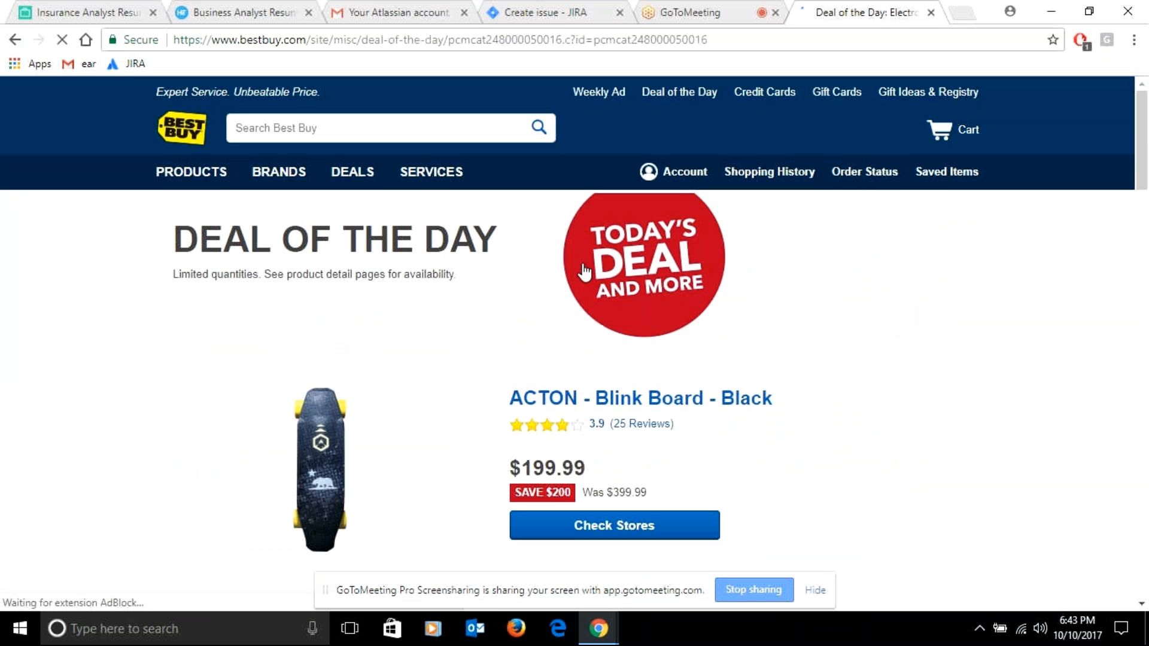
drag(1144, 135, 1144, 144)
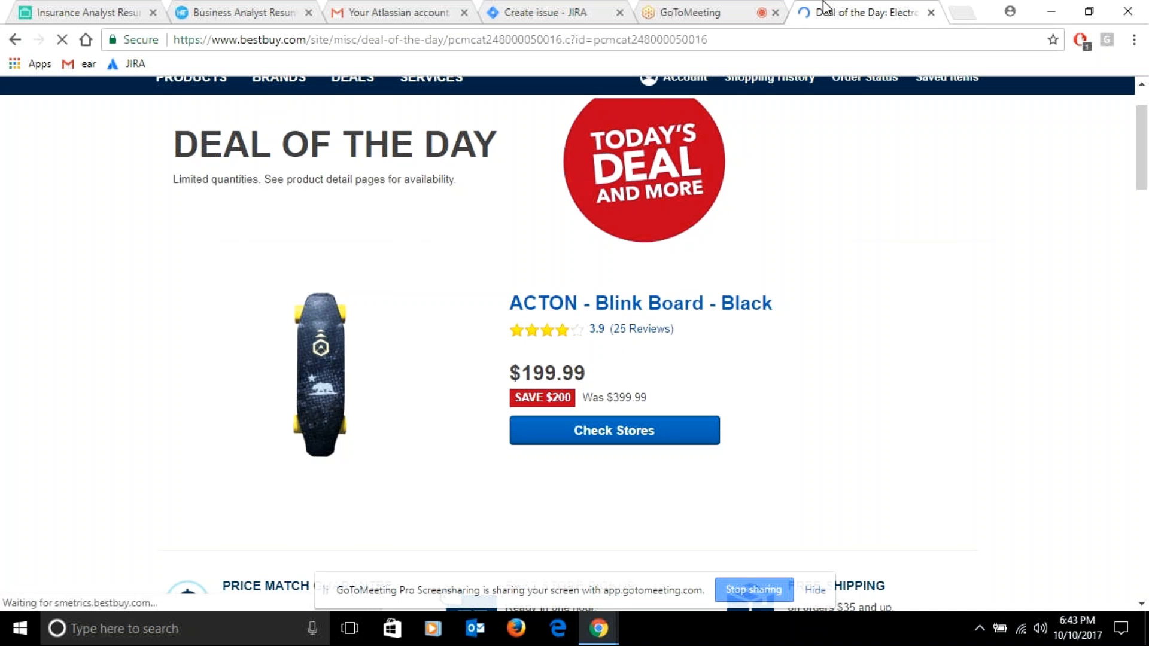
Return to Jira and enter "Best buy - Develop the UI for for Deal of the day" as the new story's summary
click(536, 11)
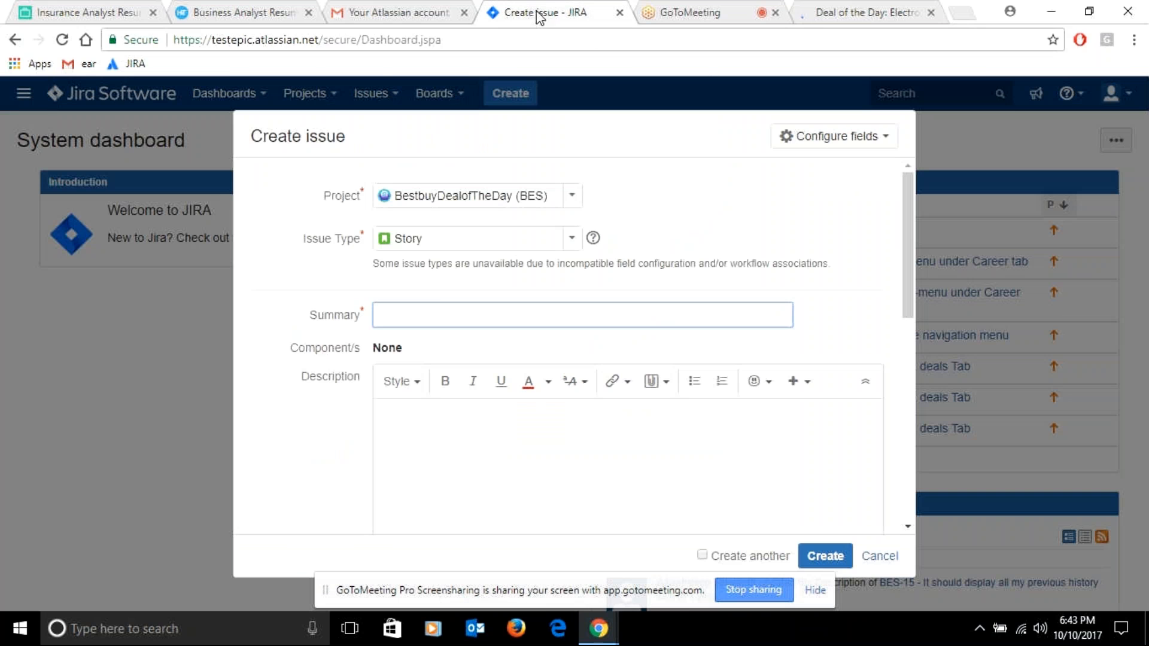
click(437, 308)
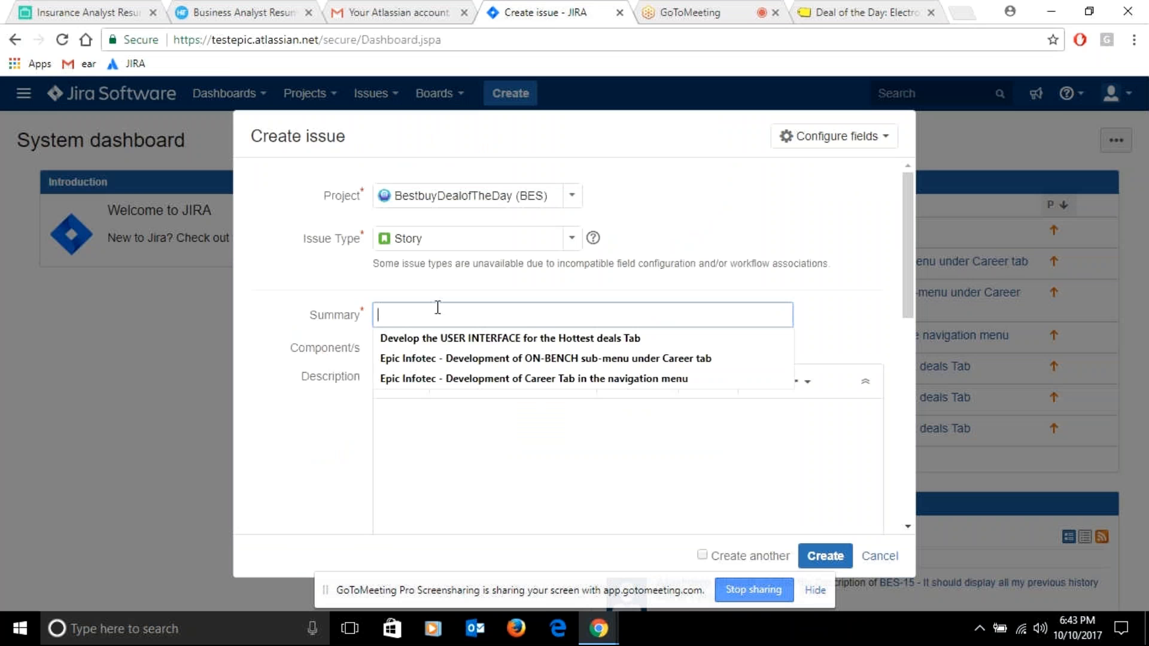
text(Best buy)
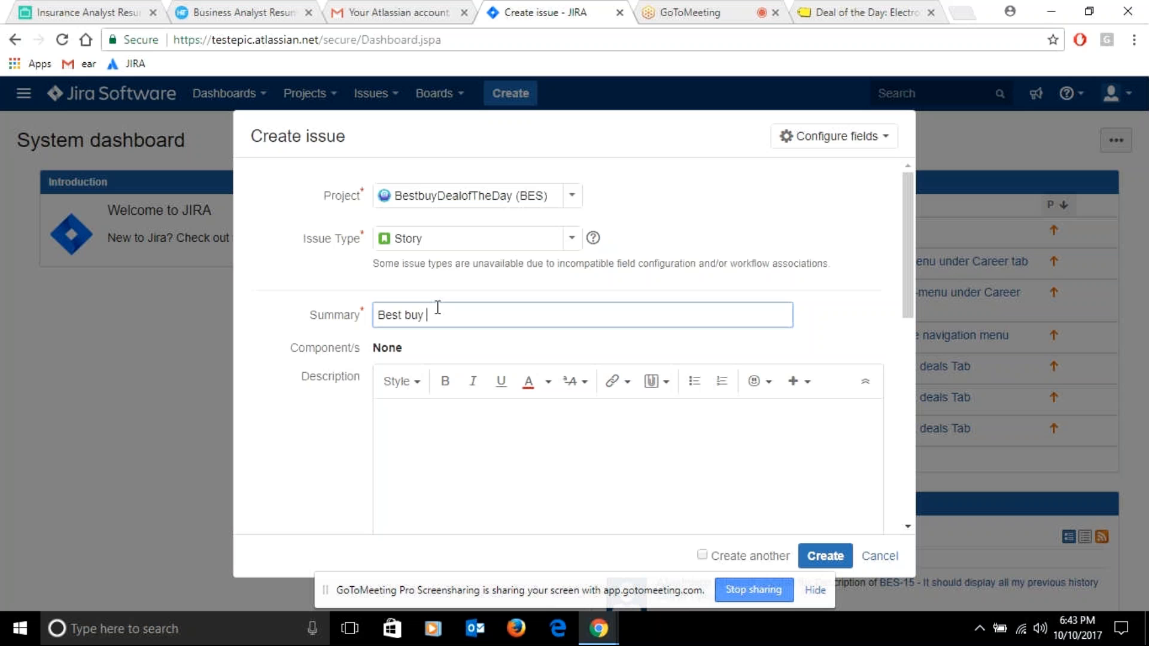
text( - Develop the UI for for Deal of the )
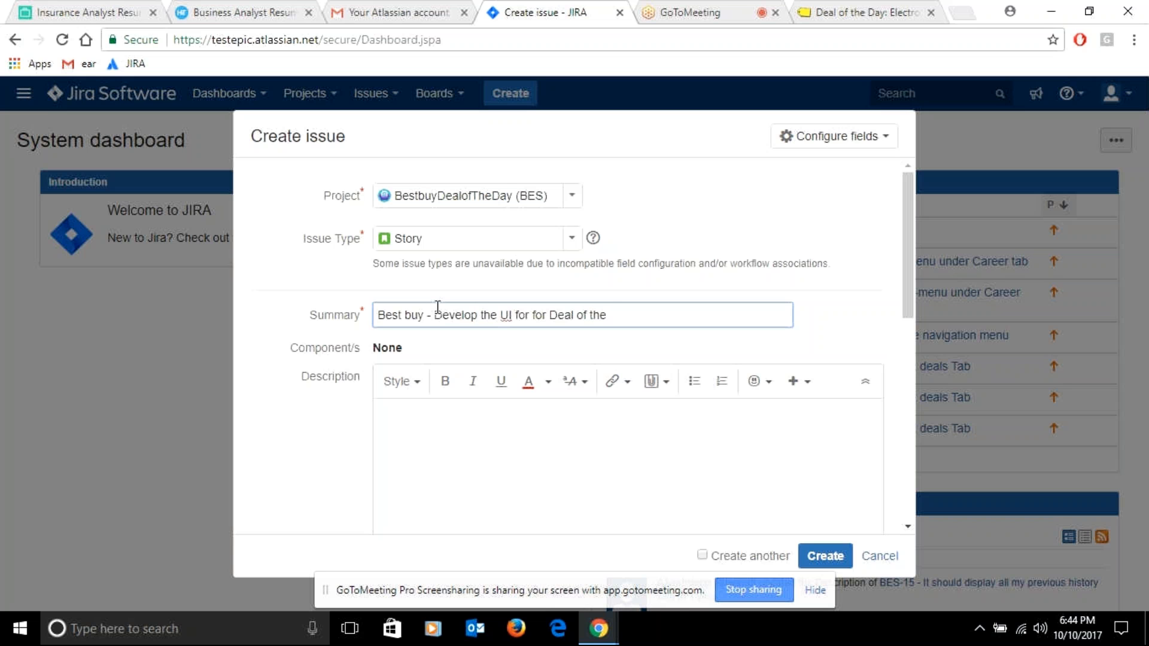
text(day)
Begin the description with "The scope of the story is to develop the UI for the Deal of the Day."
click(451, 433)
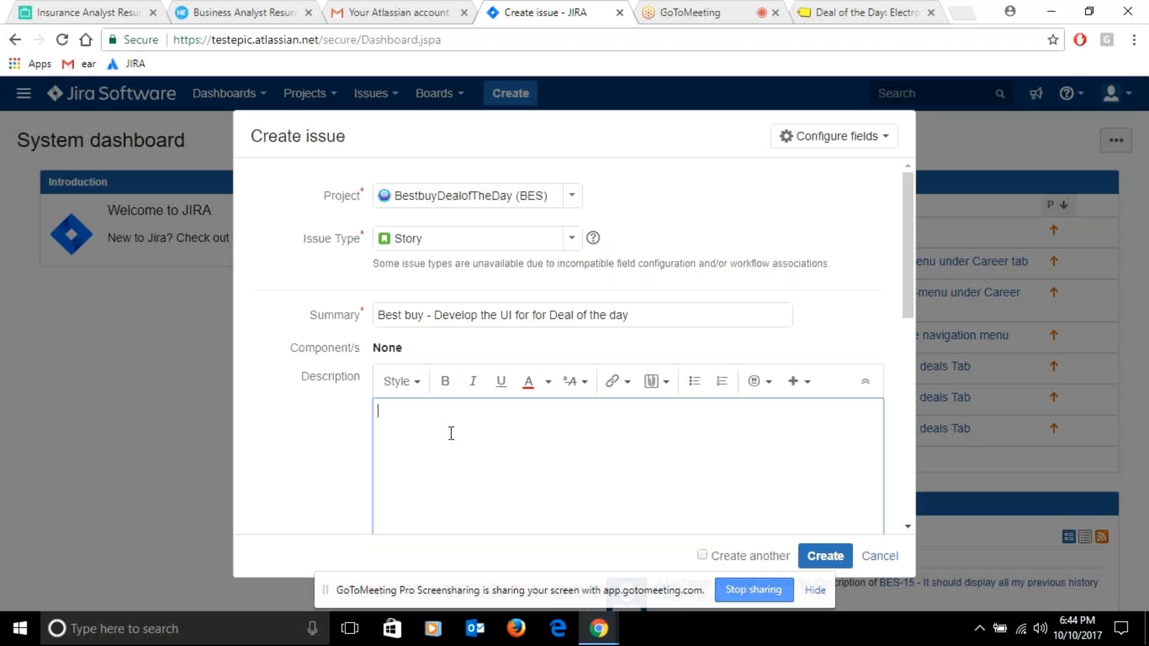
text(The scope of the s)
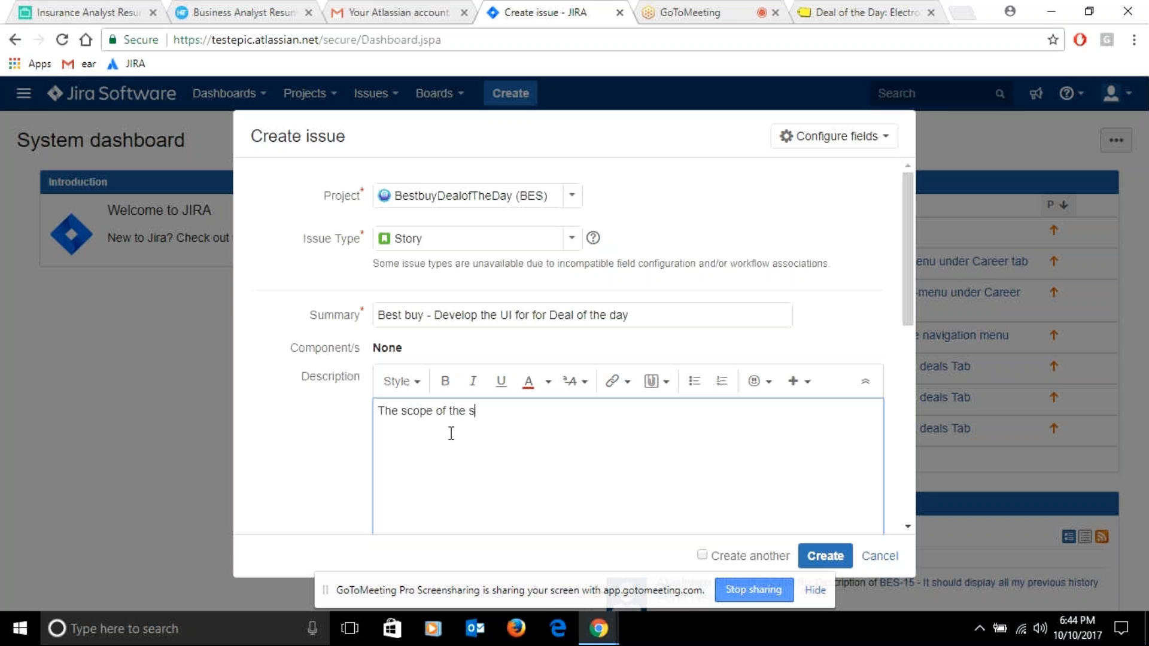
text(tory is to develop the UI )
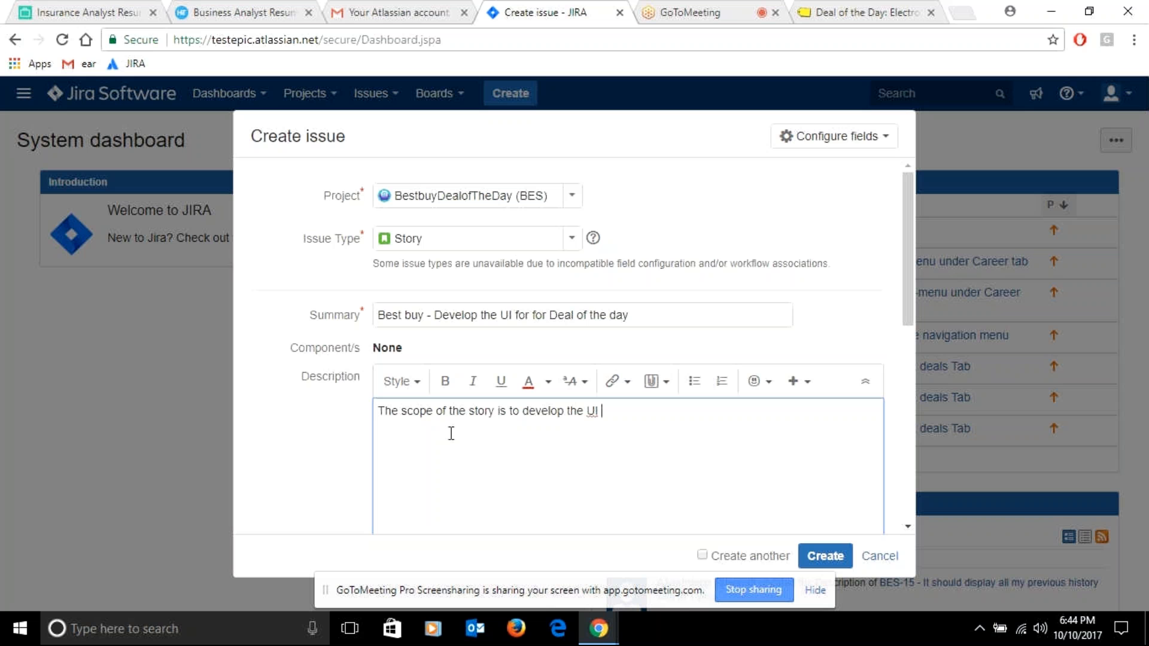
text(for the Deal of the )
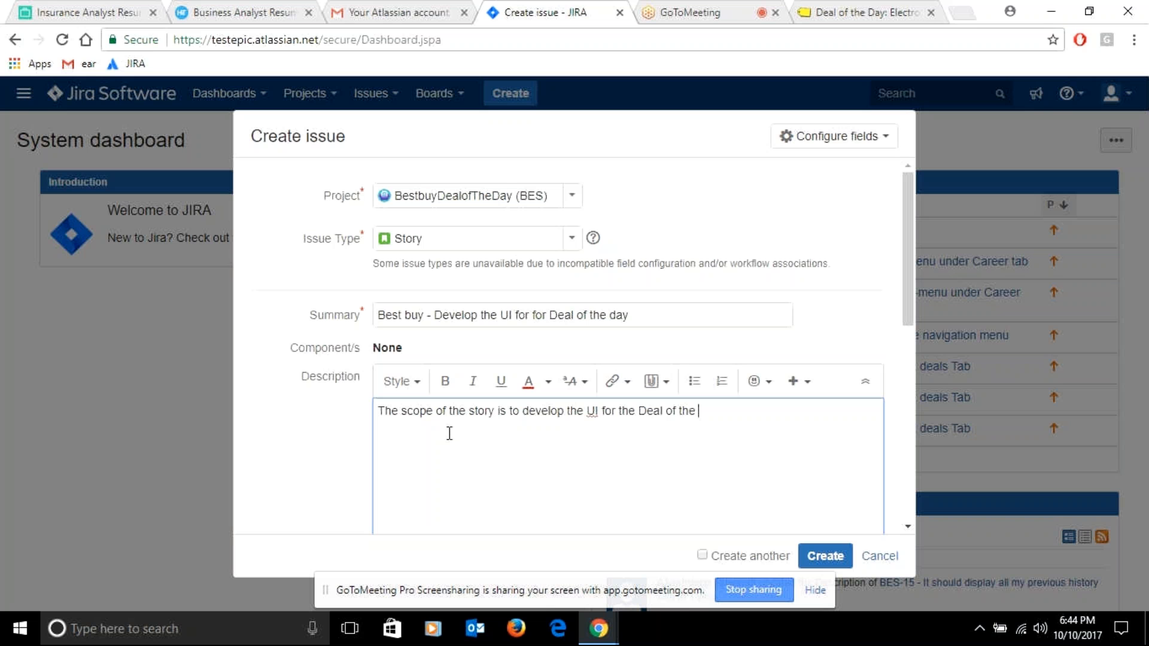
text(Day. The UI shoul)
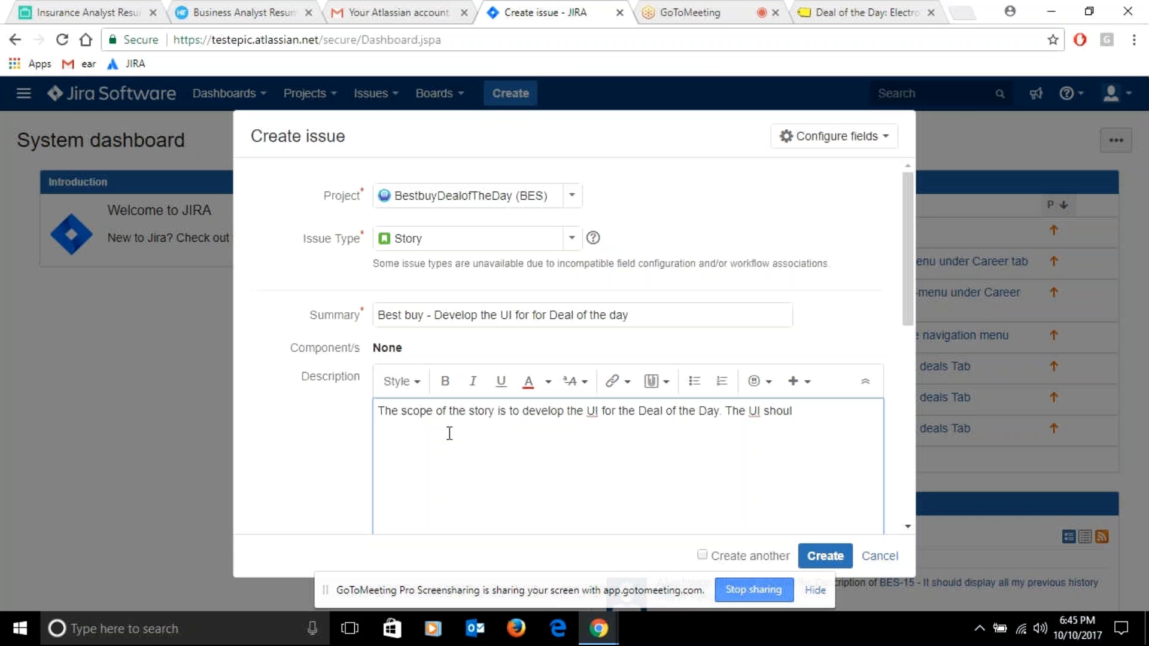
text(d co)
Add the sentence "The UI should consist the details about the following:" to the description
key(BackSpace)
key(BackSpace)
key(BackSpace)
text(consit)
key(BackSpace)
key(BackSpace)
text(st the details)
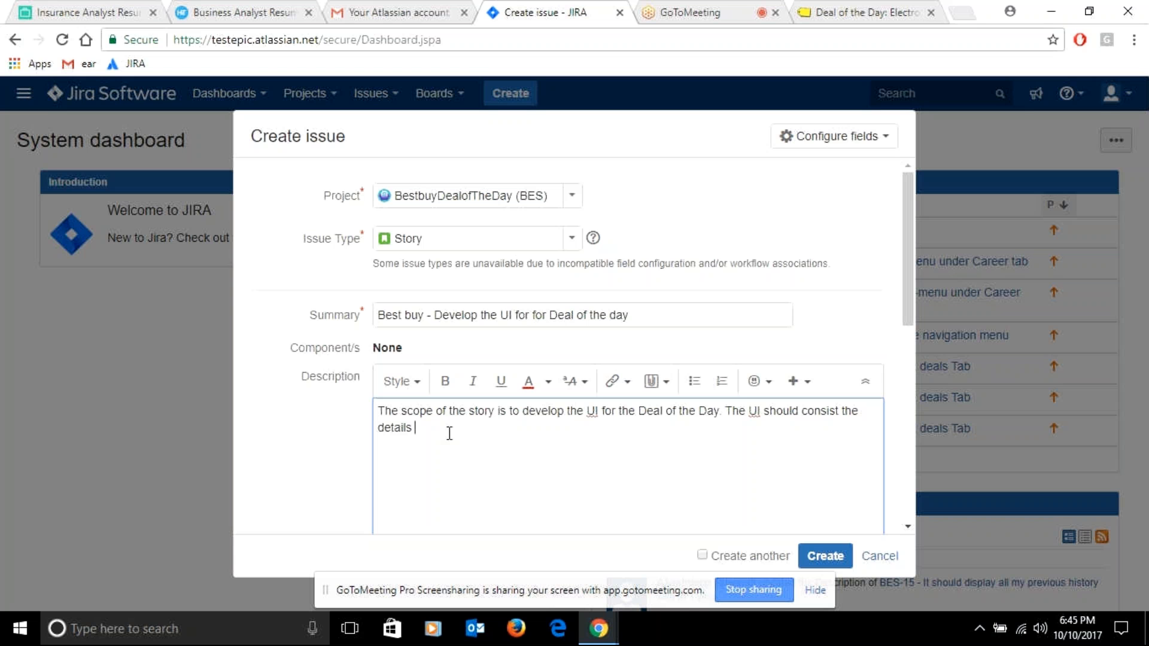
text( abou)
text(t)
text(the)
text( follo)
text(win)
text(g)
Start a new description line with "The product in the store"
text(The )
text(pro)
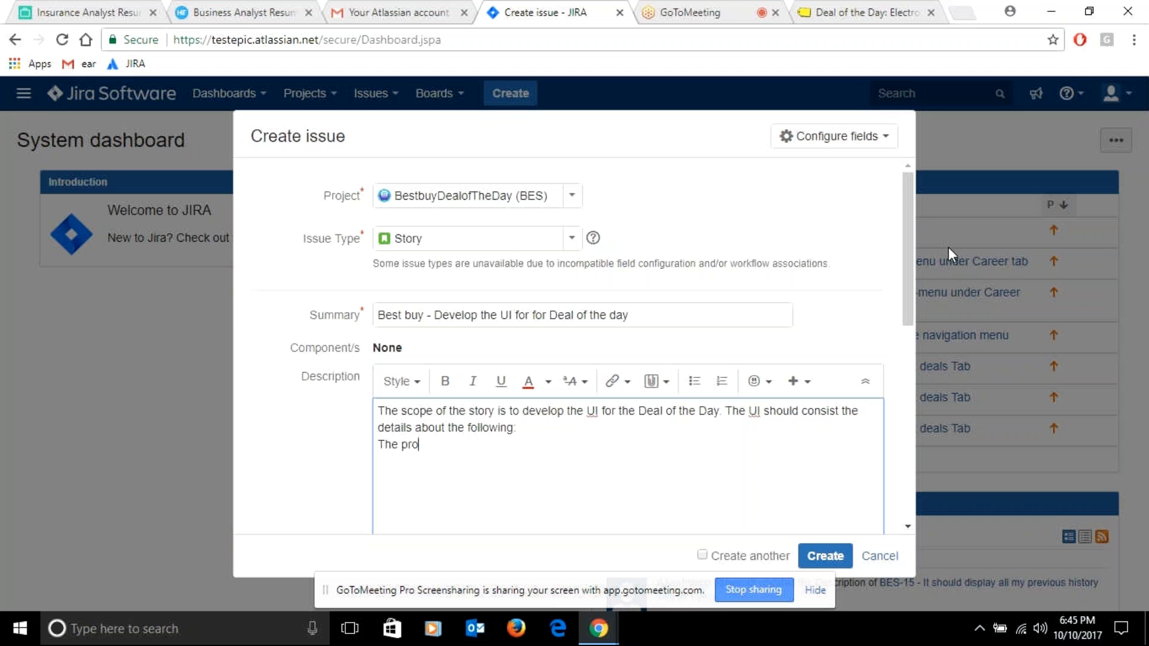
text(duct in the store more than)
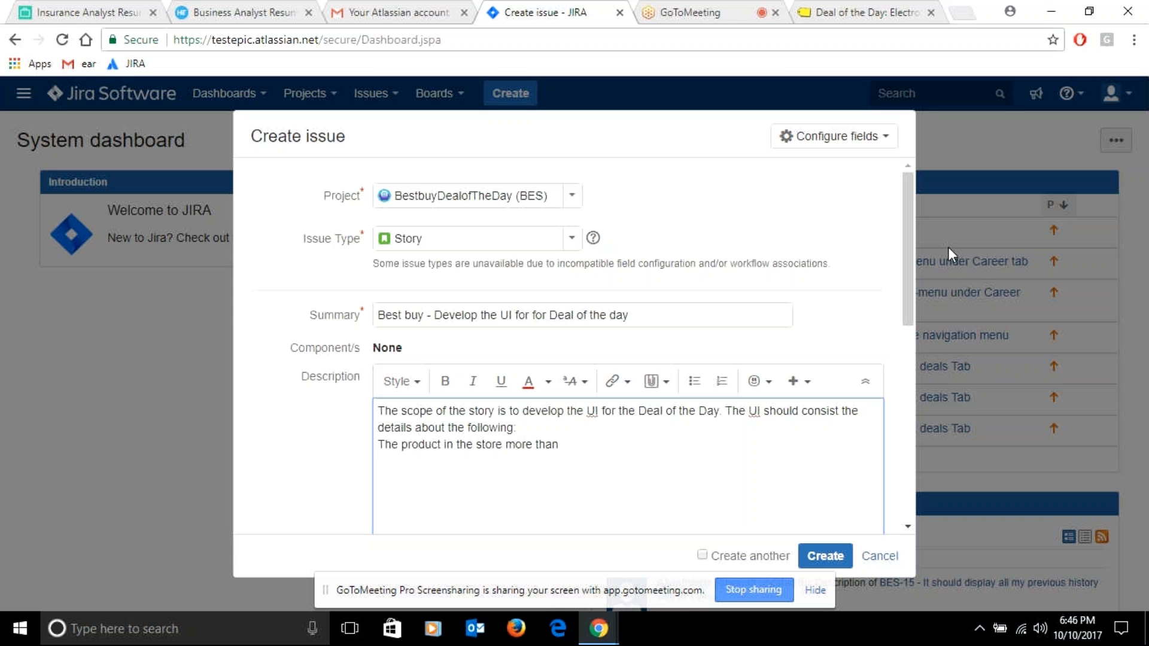
key(BackSpace)
key(BackSpace)
key(BackSpace)
key(BackSpace)
key(BackSpace)
key(BackSpace)
key(BackSpace)
key(BackSpace)
key(BackSpace)
key(BackSpace)
text(for )
text(th)
text(e)
text( 31)
text(st)
text( day)
Continue the product line with "which is there for 31"
key(BackSpace)
key(BackSpace)
key(BackSpace)
key(BackSpace)
key(BackSpace)
key(BackSpace)
key(BackSpace)
key(BackSpace)
key(BackSpace)
key(BackSpace)
key(BackSpace)
key(BackSpace)
key(BackSpace)
key(BackSpace)
key(BackSpace)
key(BackSpace)
key(BackSpace)
text(which is there foe)
key(BackSpace)
key(BackSpace)
text(r 31)
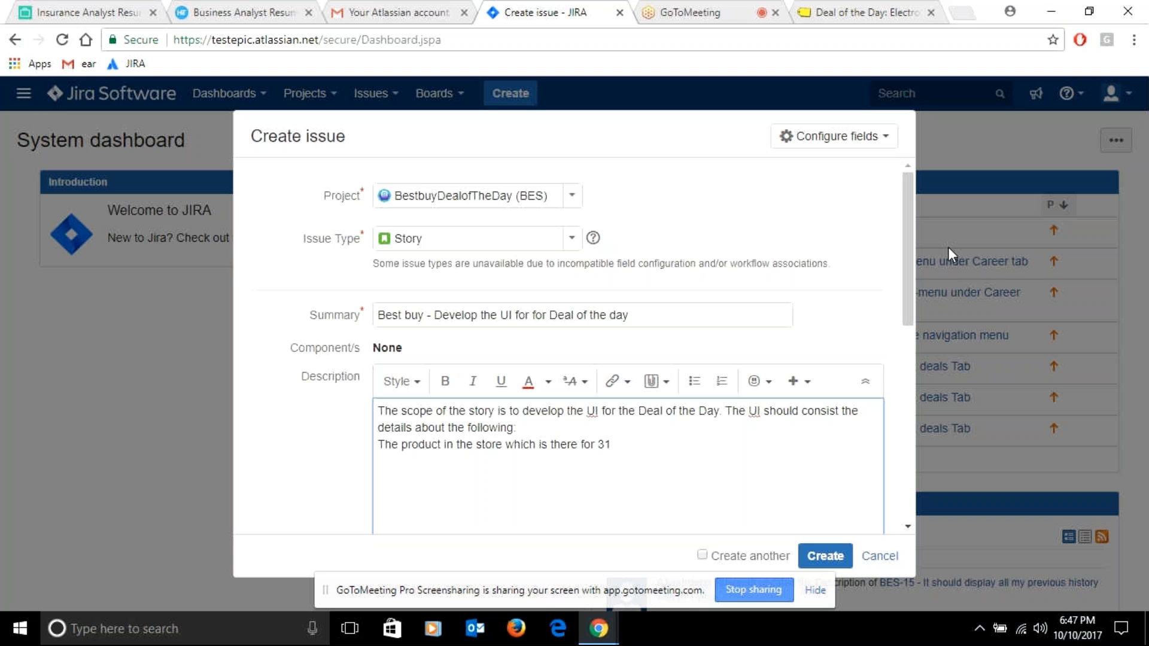
Replace the wording after "which" with "does not have any transaction for the last 30 days."
key(BackSpace)
key(BackSpace)
key(BackSpace)
key(BackSpace)
key(BackSpace)
key(BackSpace)
key(BackSpace)
key(BackSpace)
key(BackSpace)
key(BackSpace)
key(BackSpace)
key(BackSpace)
key(BackSpace)
key(BackSpace)
text(does not have any tra)
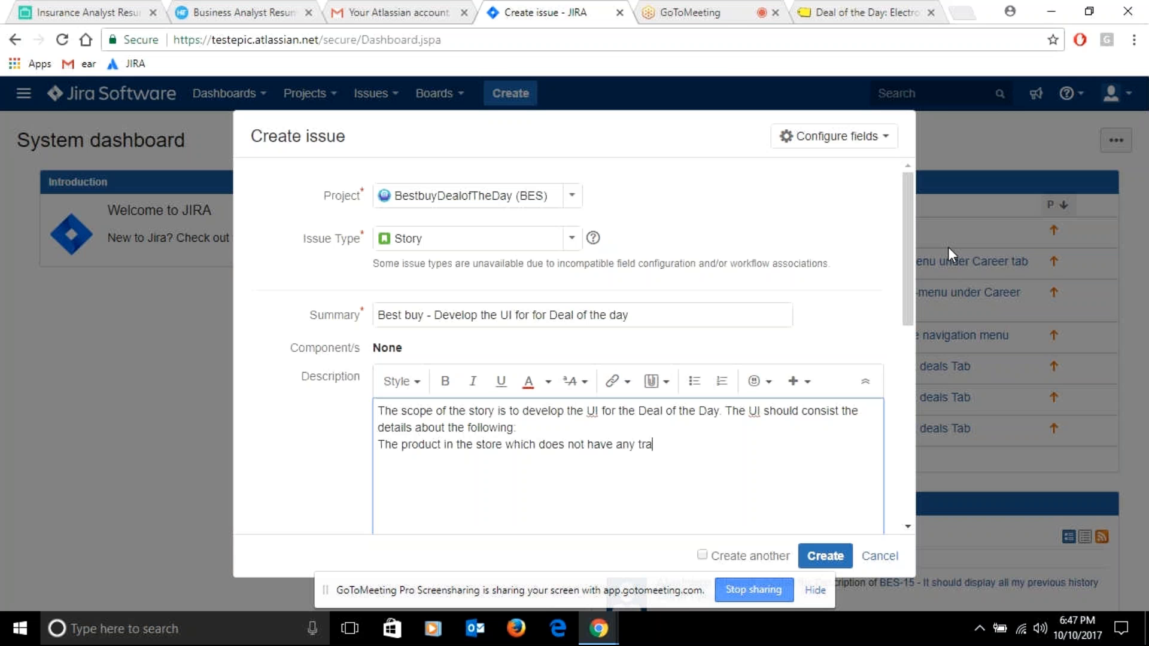
text(nsaction for the last 30)
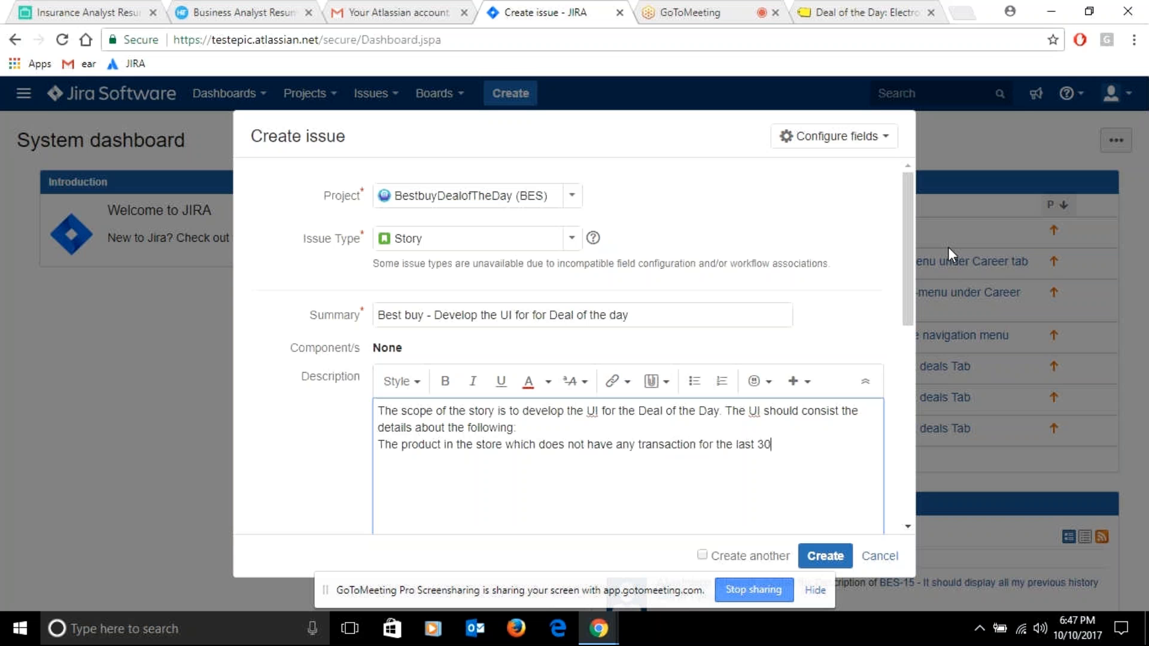
text( days.)
Add another description line starting with "The product must carry the Original price and the"
text(The)
key(BackSpace)
text(e product )
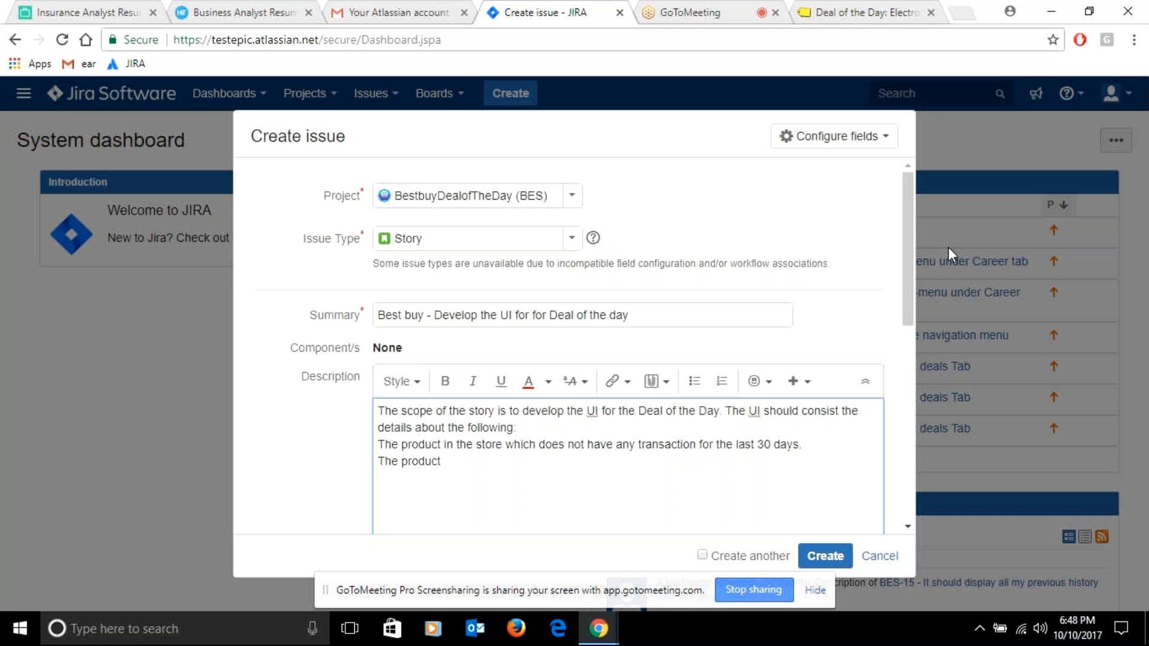
text(must carry the Original)
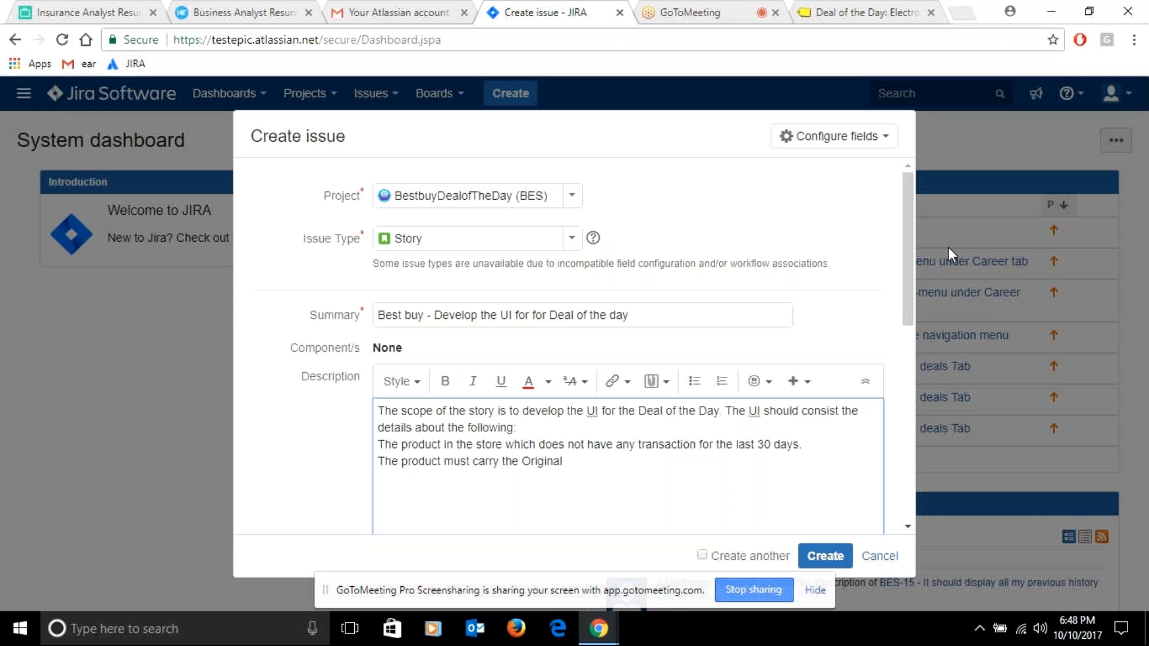
text( price and the)
Continue the price line with "offer price must be there.", correcting the spelling of "price"
text(offer)
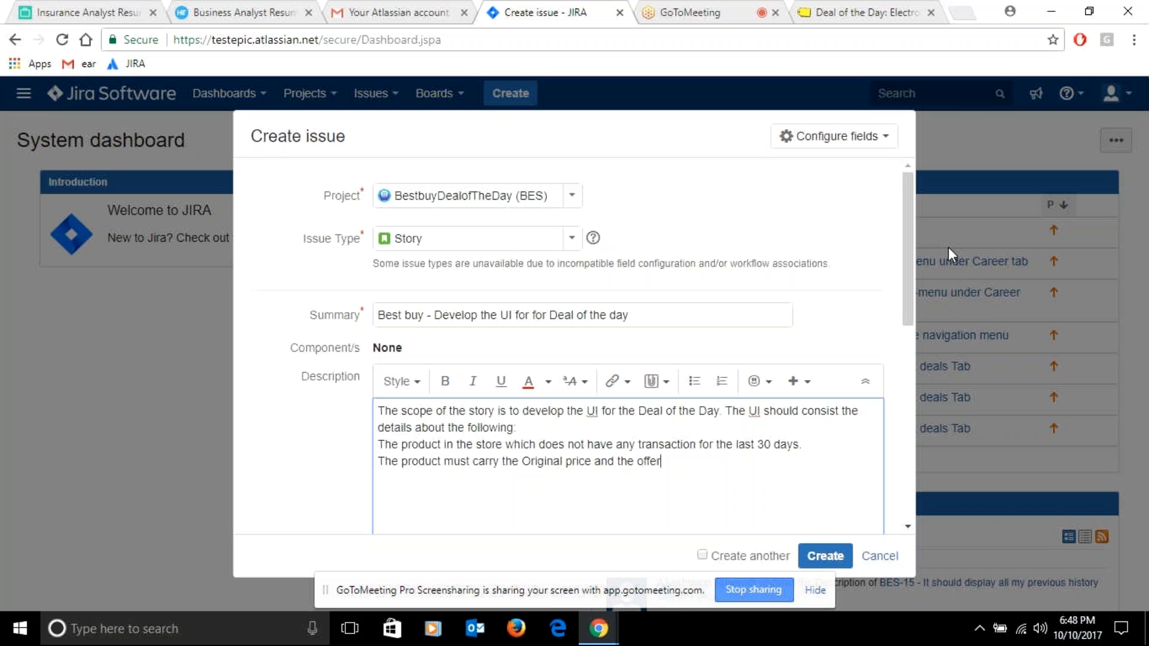
text( prive must be there)
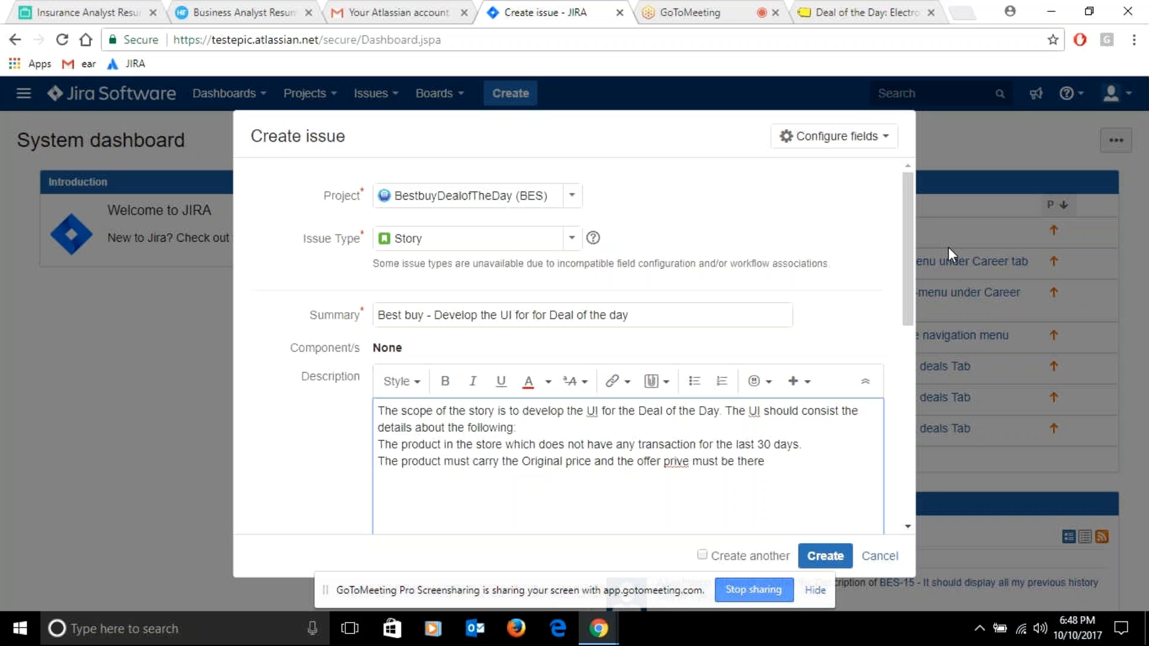
click(684, 463)
key(BackSpace)
text(c)
click(783, 459)
text(.)
Replace the closing words after "offer price" with "should be displayed"
drag(715, 464, 776, 463)
key(BackSpace)
key(BackSpace)
key(BackSpace)
key(BackSpace)
text(should be displayed)
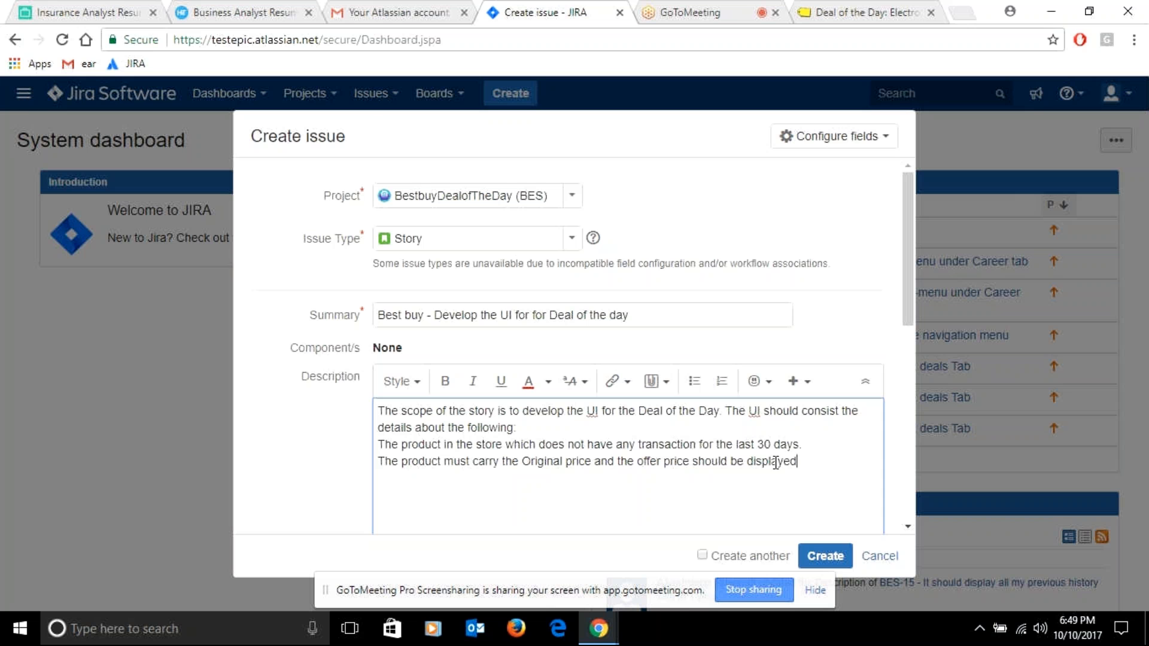
Remove the words "should be displayed" from the price line and end it with a period after "offer price"
click(694, 463)
click(808, 458)
key(BackSpace)
key(BackSpace)
key(BackSpace)
key(BackSpace)
key(BackSpace)
key(BackSpace)
key(BackSpace)
key(BackSpace)
key(BackSpace)
key(BackSpace)
key(BackSpace)
key(BackSpace)
key(BackSpace)
key(BackSpace)
key(BackSpace)
key(BackSpace)
key(BackSpace)
key(BackSpace)
key(BackSpace)
key(BackSpace)
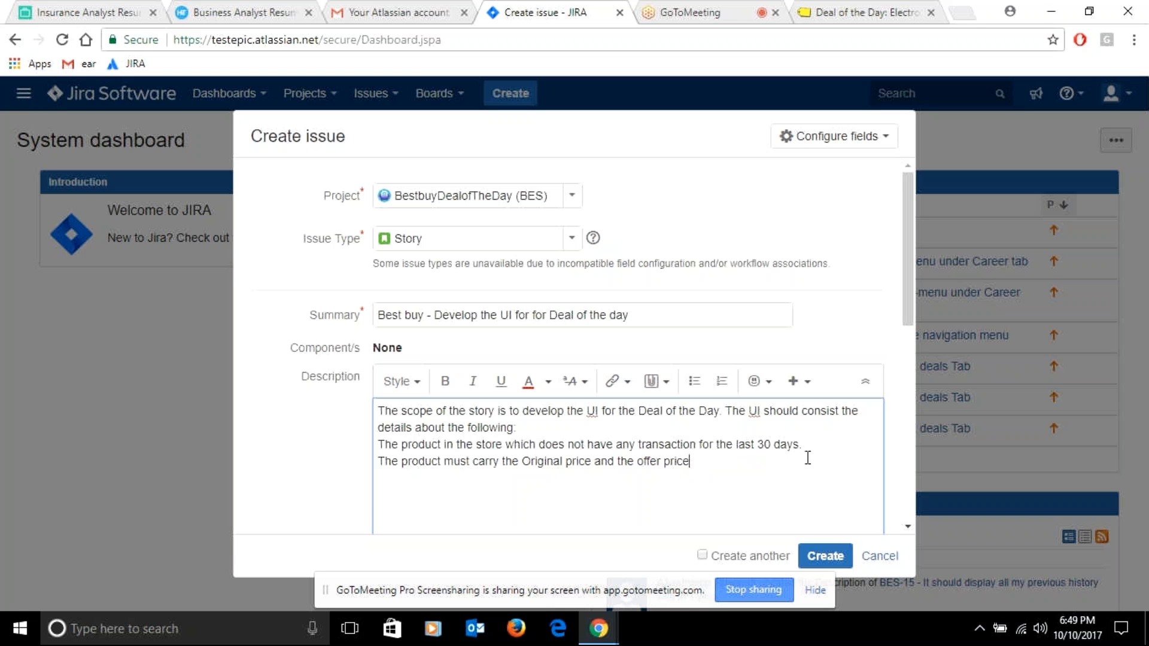
text(.)
Start a new description line reading "The products must be" and make "product" plural in the price line
key(Return)
text(The product must)
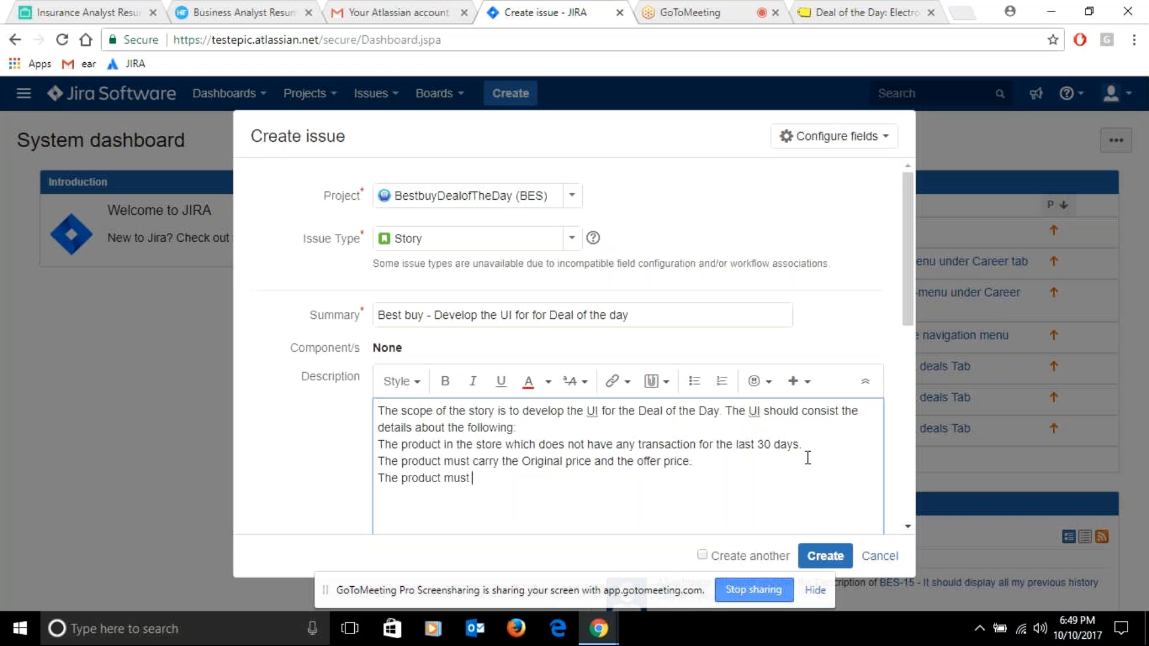
text(be)
click(441, 461)
text(s)
click(441, 479)
text(st be )
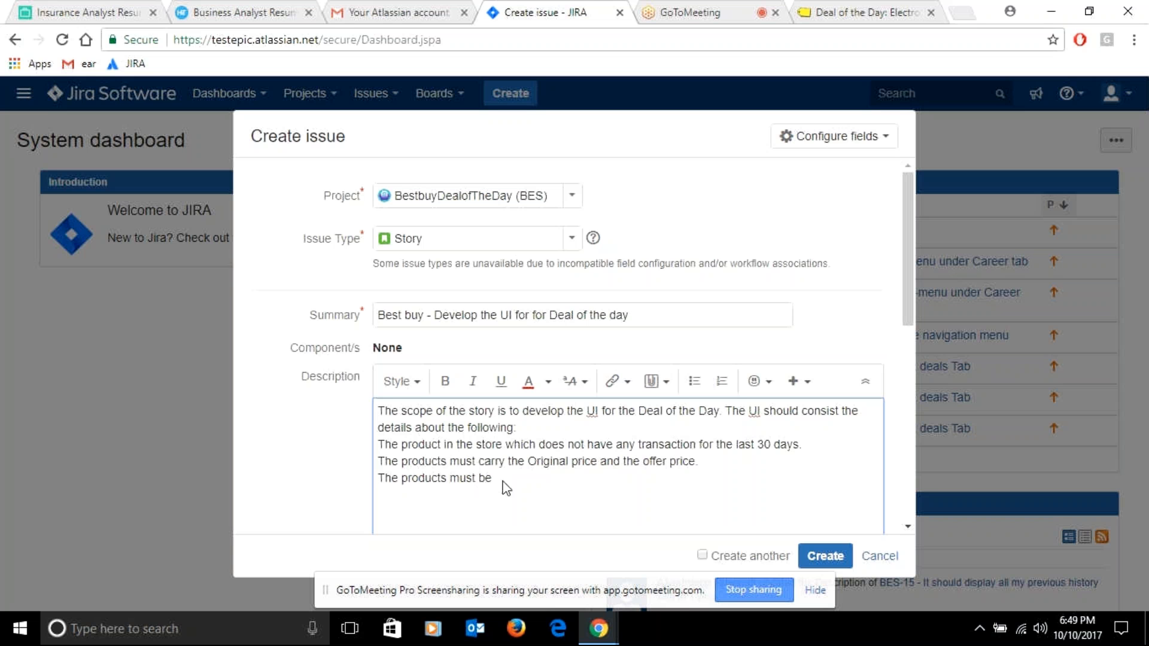
text(in alphabatical order)
Continue the new line with "in alphabetical order", correcting the spelling of "alphabetical"
click(545, 483)
right_click(545, 483)
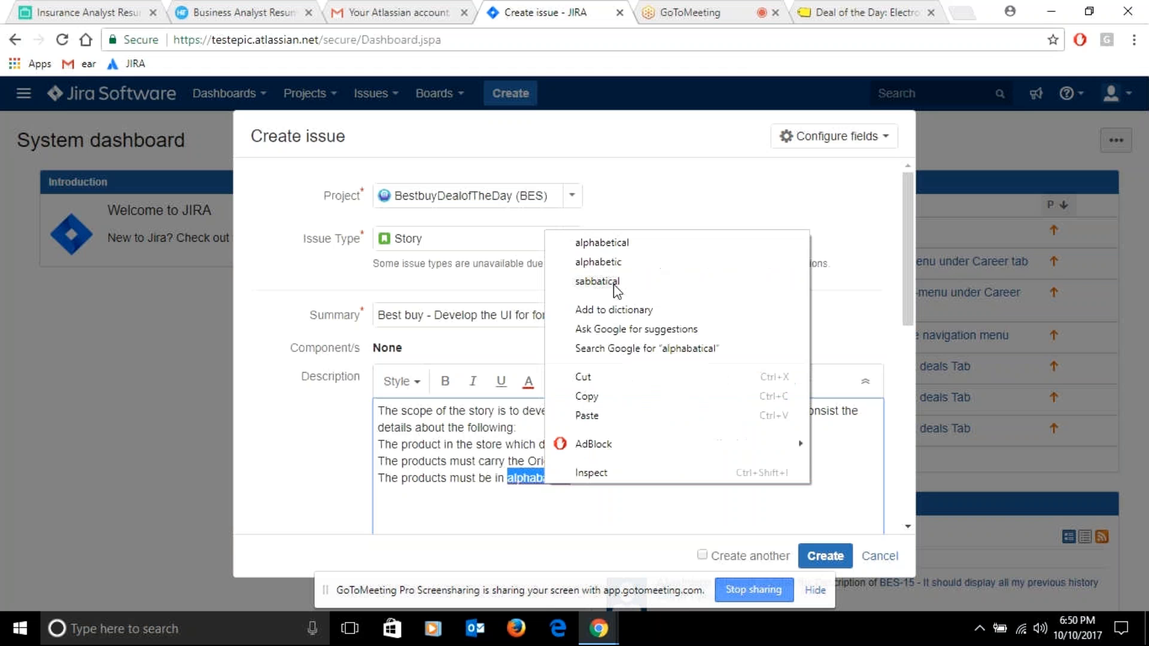
click(602, 242)
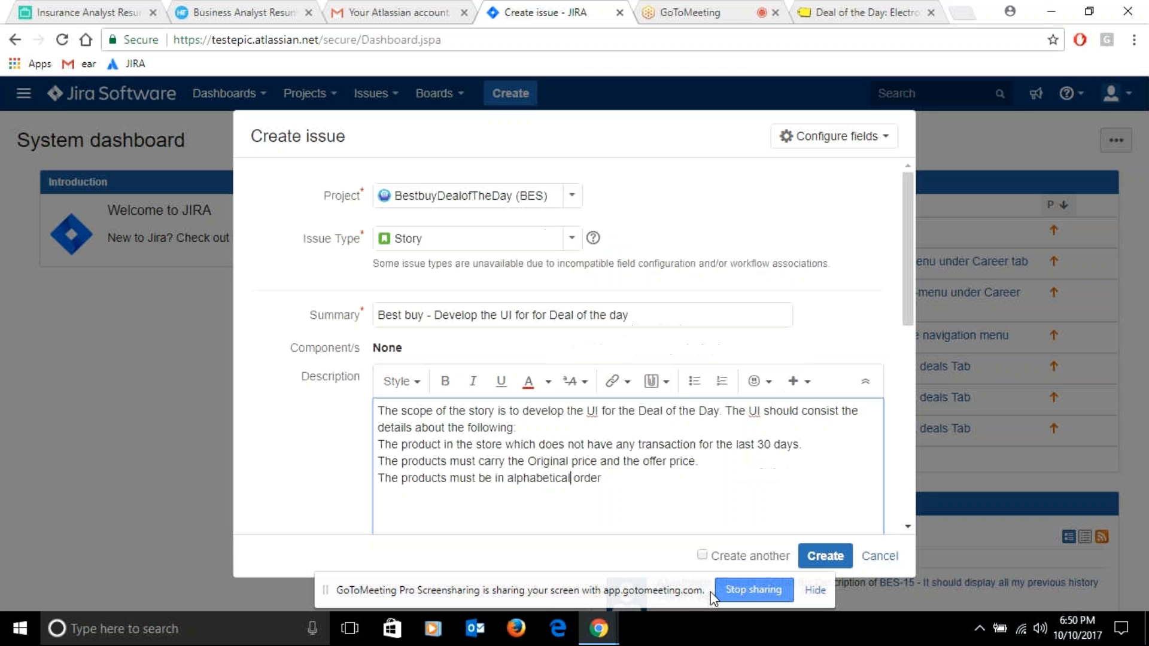
End the alphabetical order line with a period and write "Acceptance" below it, separated from the description lines
click(626, 482)
key(Return)
text(Acceptance)
Insert the line "The picture of the product should" below the alphabetical order line
click(624, 480)
key(Return)
text(The pict)
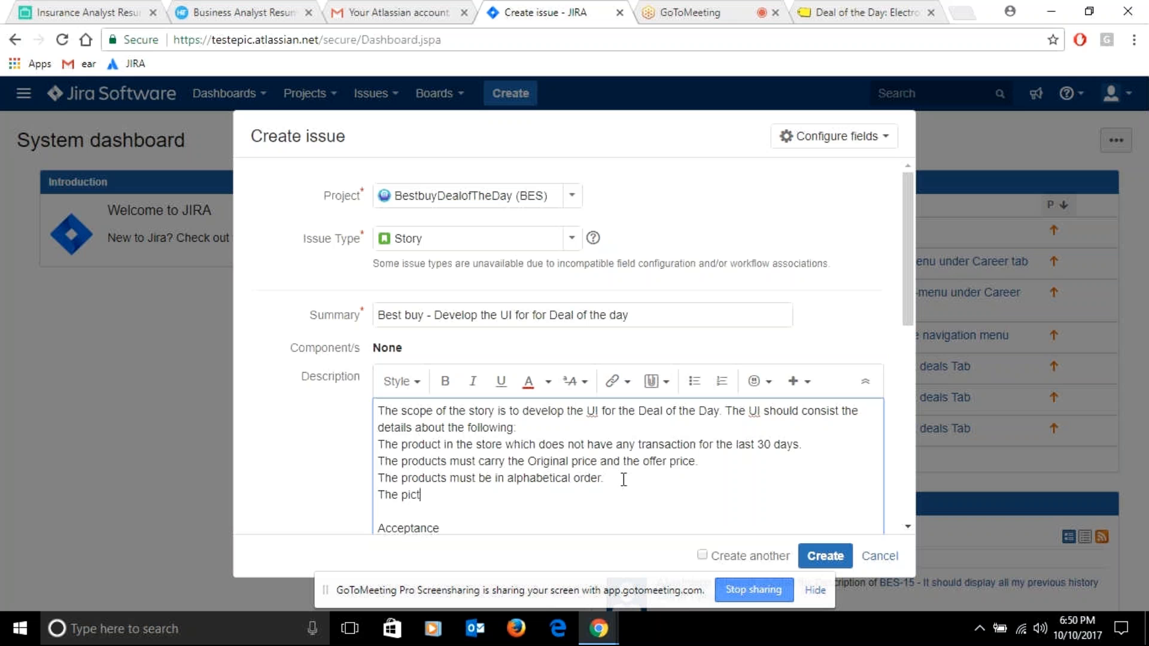
text(ure of the product should)
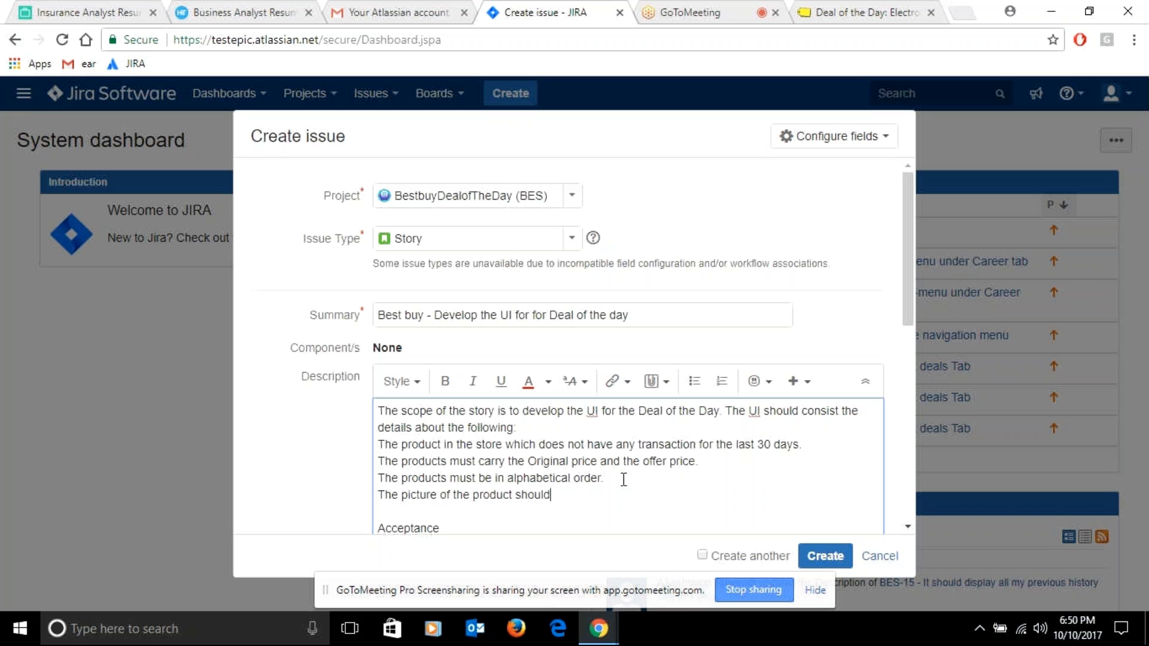
text( be displayed n)
Continue the picture line with "be displayed in same size"
key(BackSpace)
text(in)
text(same size)
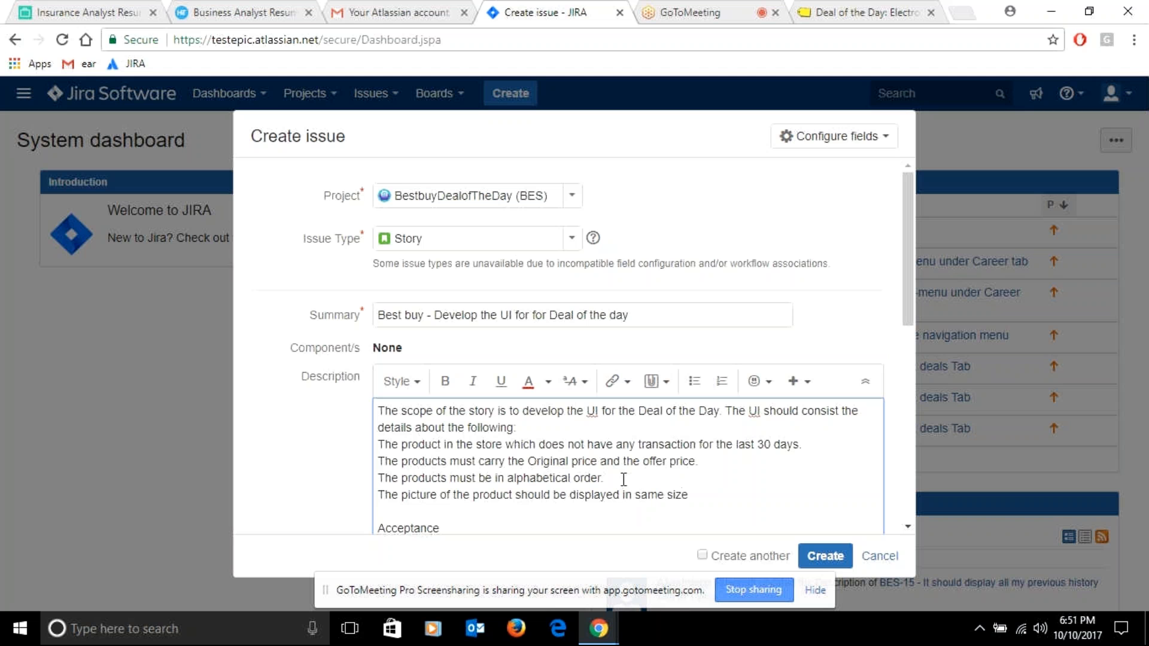
text(.  Acceptance)
text( cr)
text(ite)
text(ria)
text(:)
End the picture line with a period and complete the heading as "Acceptance criteria:" with a blank line below
key(Return)
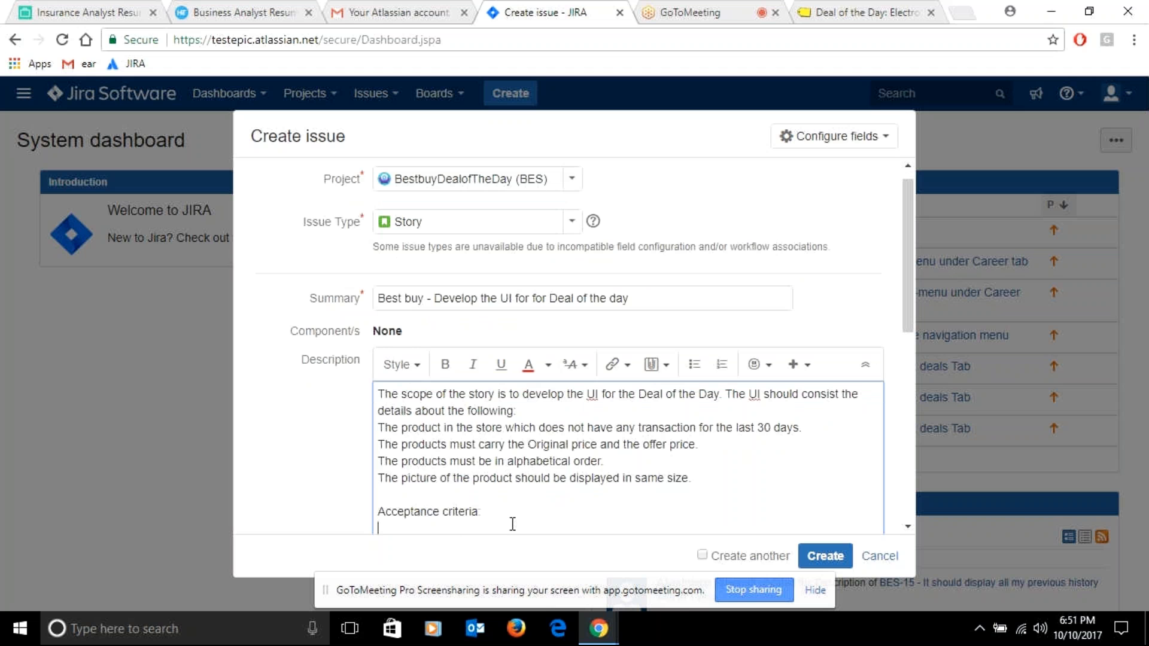
key(Return)
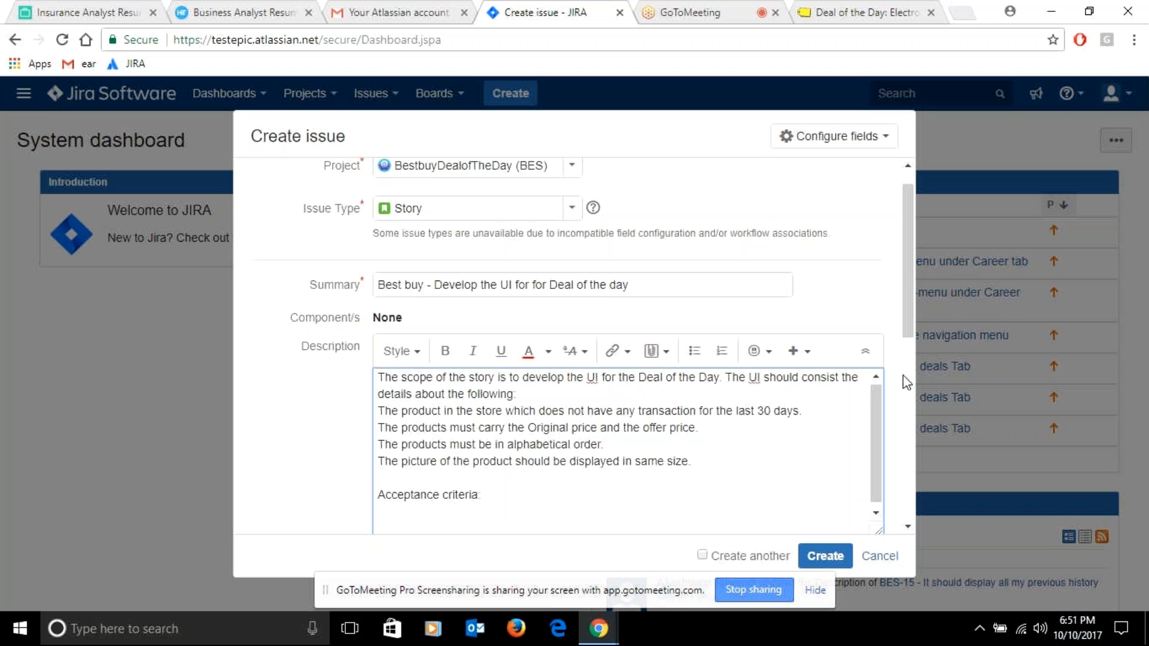
Begin the sentence "The UI should have" under the acceptance criteria heading
drag(875, 426, 878, 419)
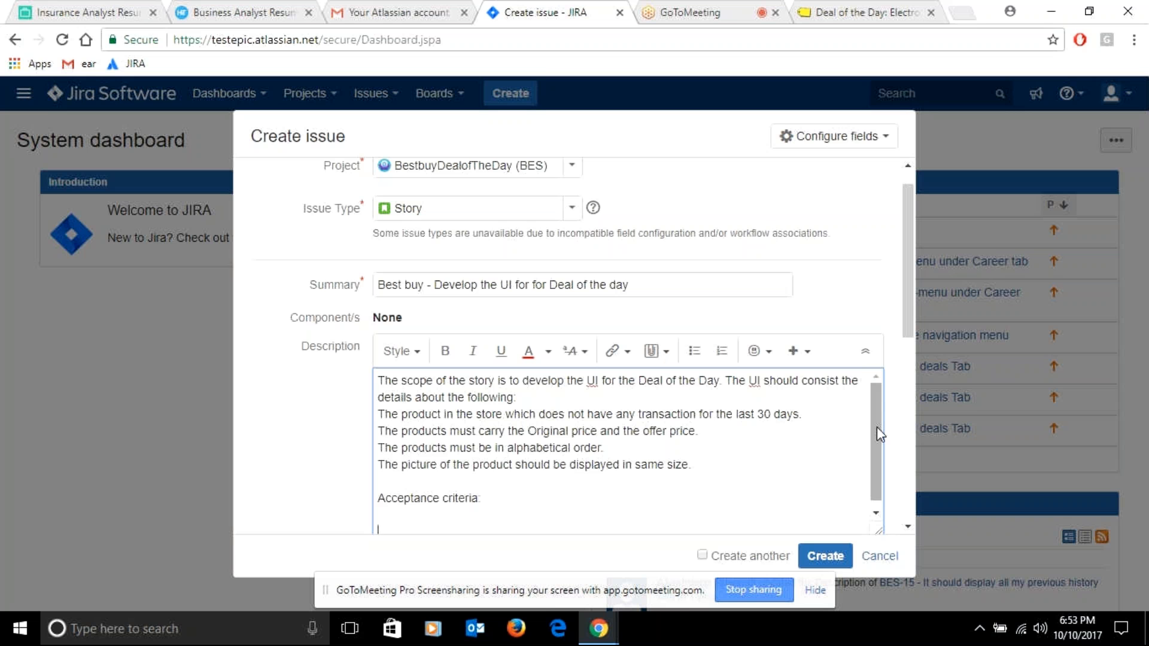
click(405, 524)
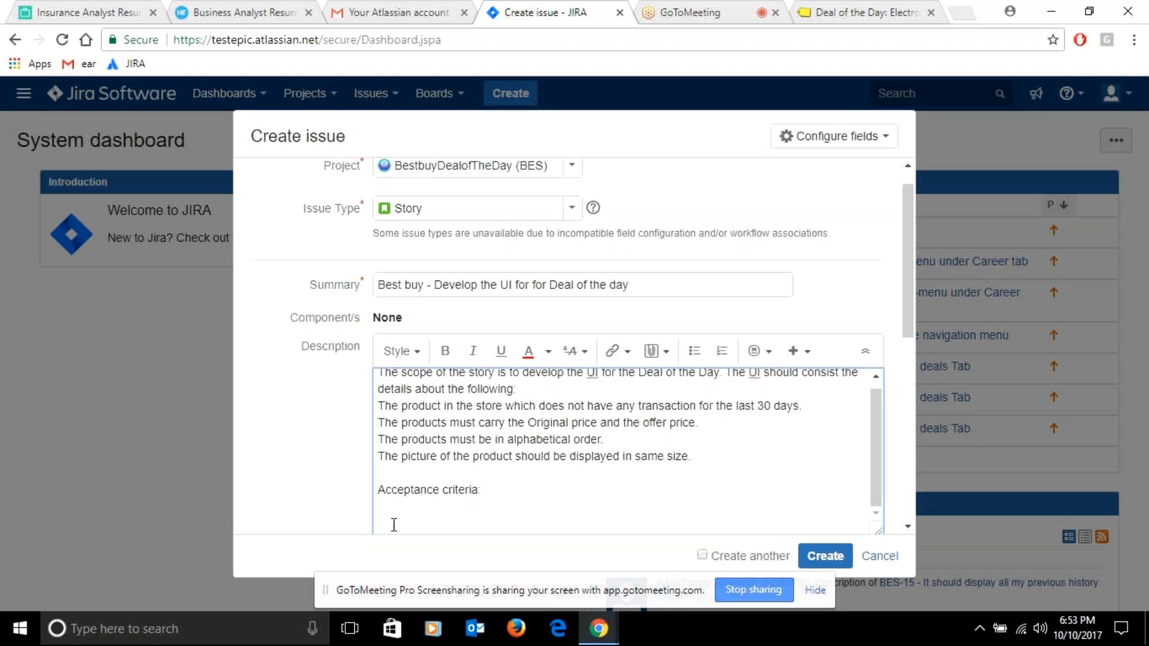
text(The)
text(UI should have)
Copy "Original price and the offer price" from the description into the acceptance criteria sentence, without the closing period
drag(884, 446, 883, 419)
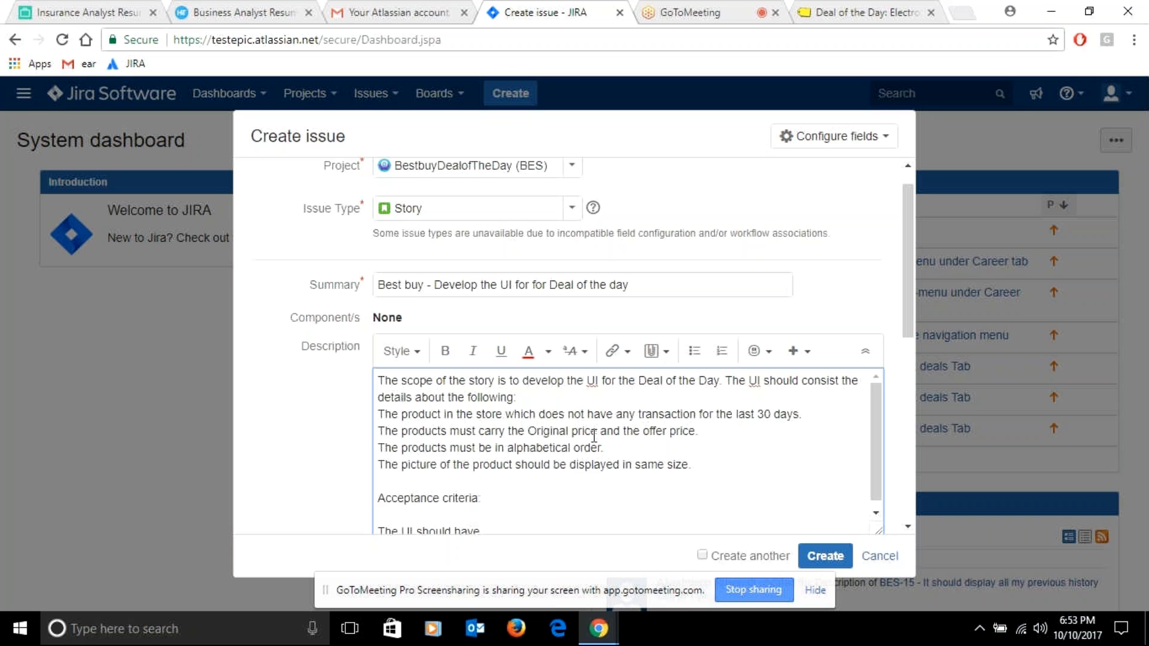
drag(525, 431, 729, 435)
key(ctrl+c)
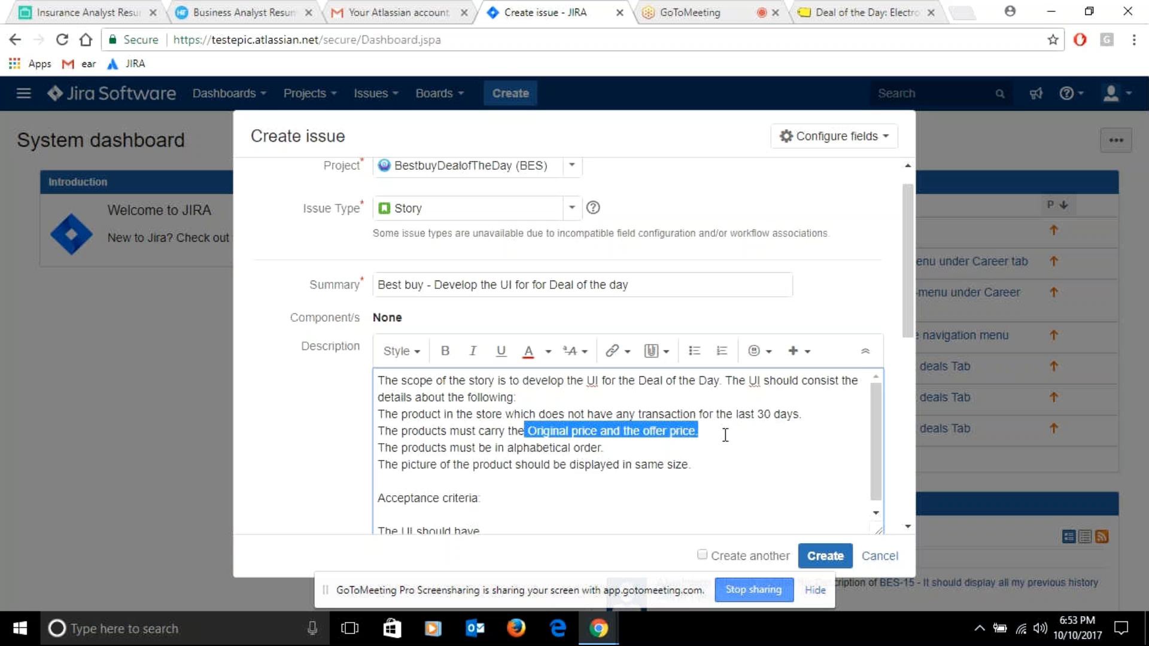
click(506, 534)
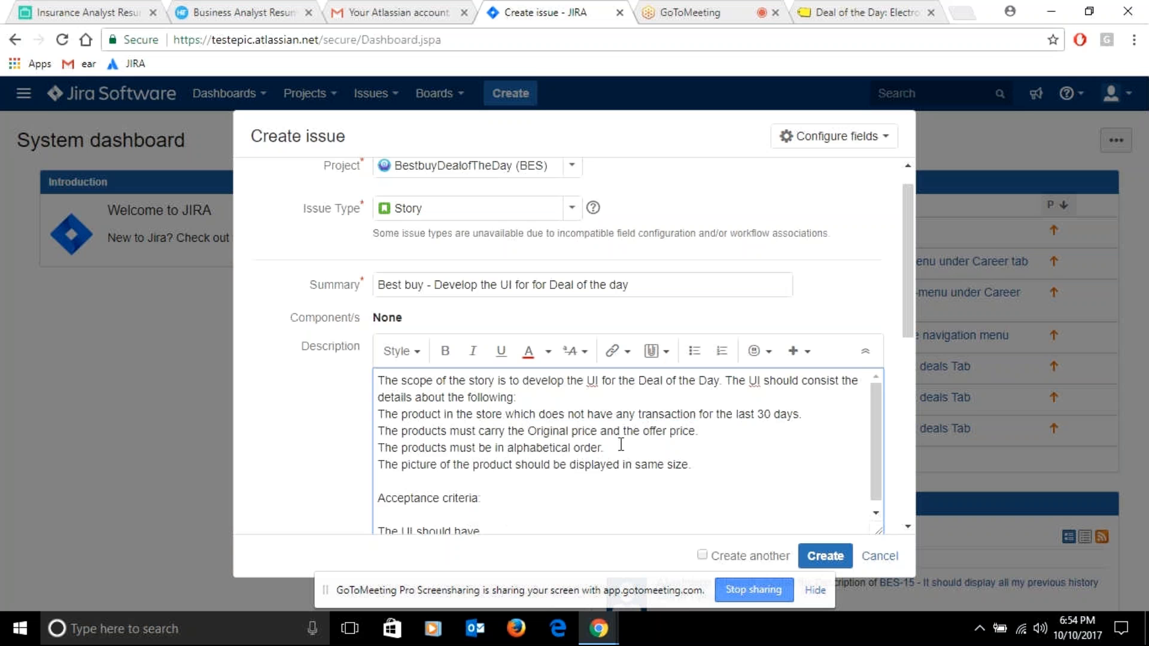
key(ctrl+v)
key(BackSpace)
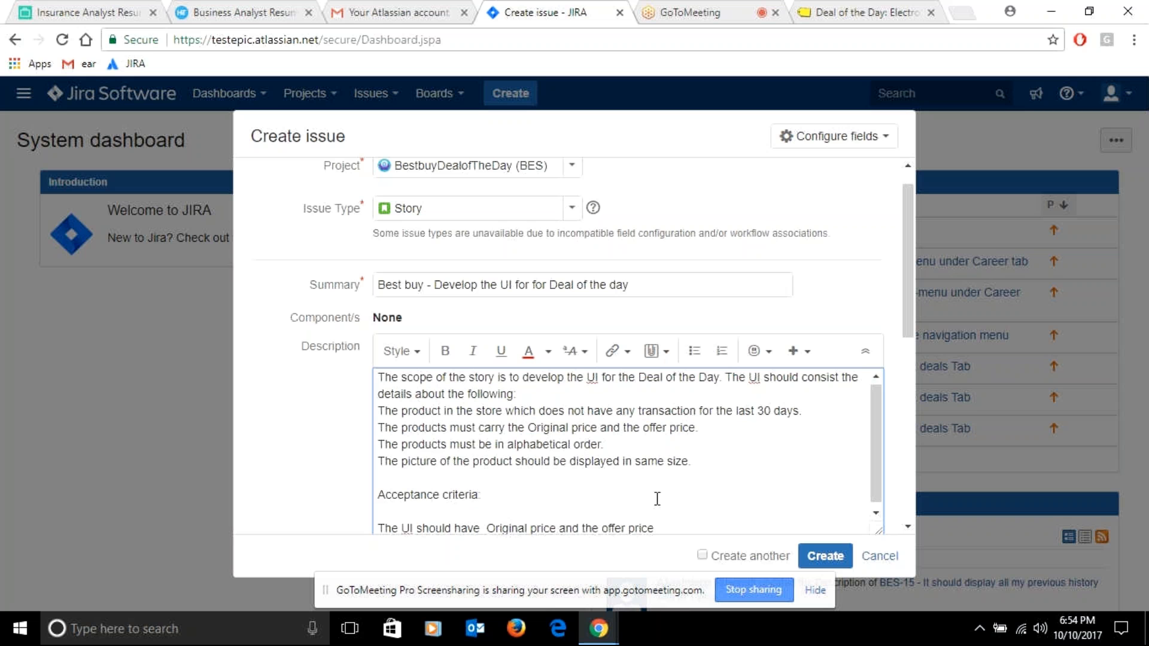
Continue the acceptance criteria sentence with "in alphabetic order,"
text(in alphabetic order,)
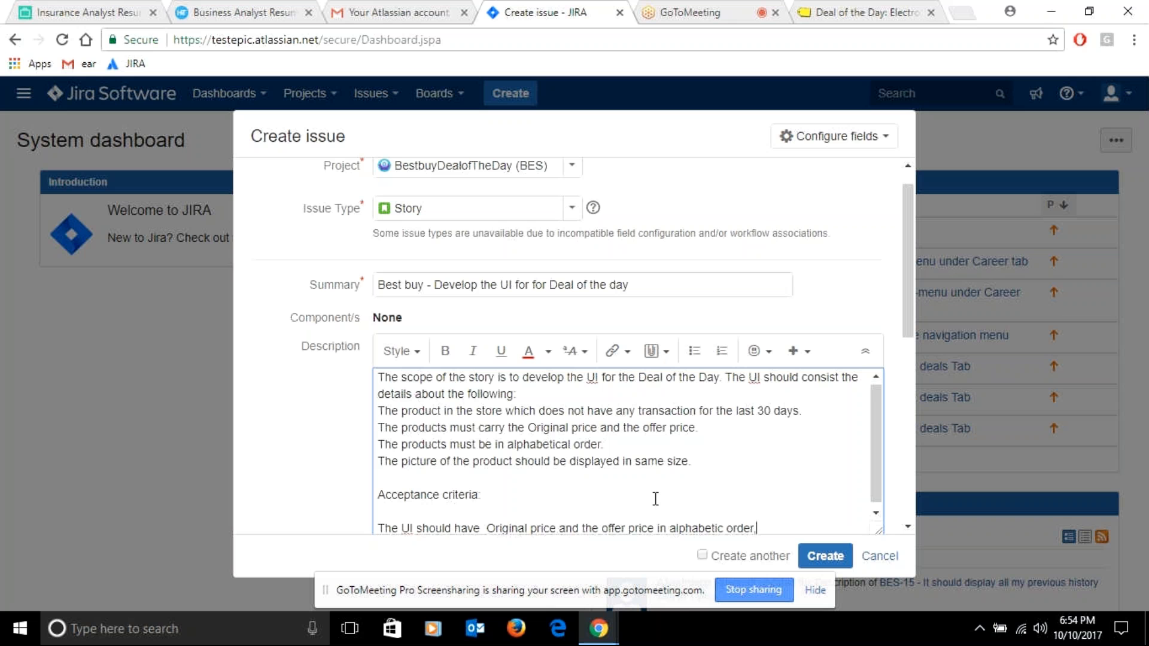
Add "picture displayed in the" after "alphabetic order," in the acceptance criteria
text(displayed in the)
click(758, 527)
text(pictu)
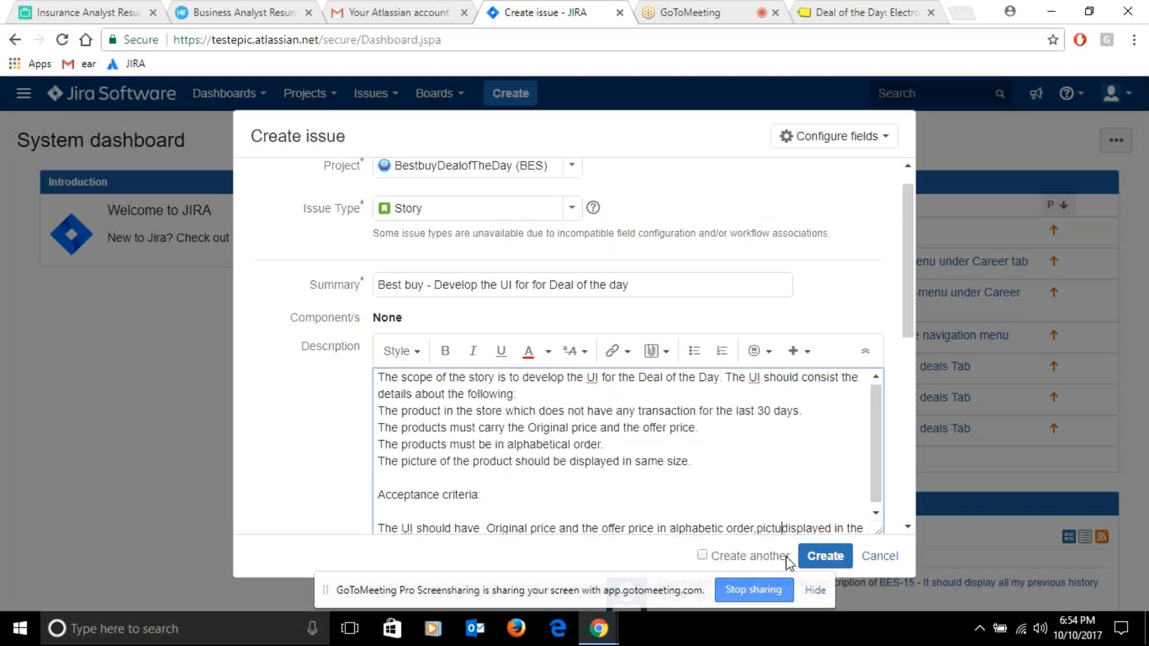
text(re)
Replace the trailing "the" with "same size" and follow it with punctuation
text(same siz)
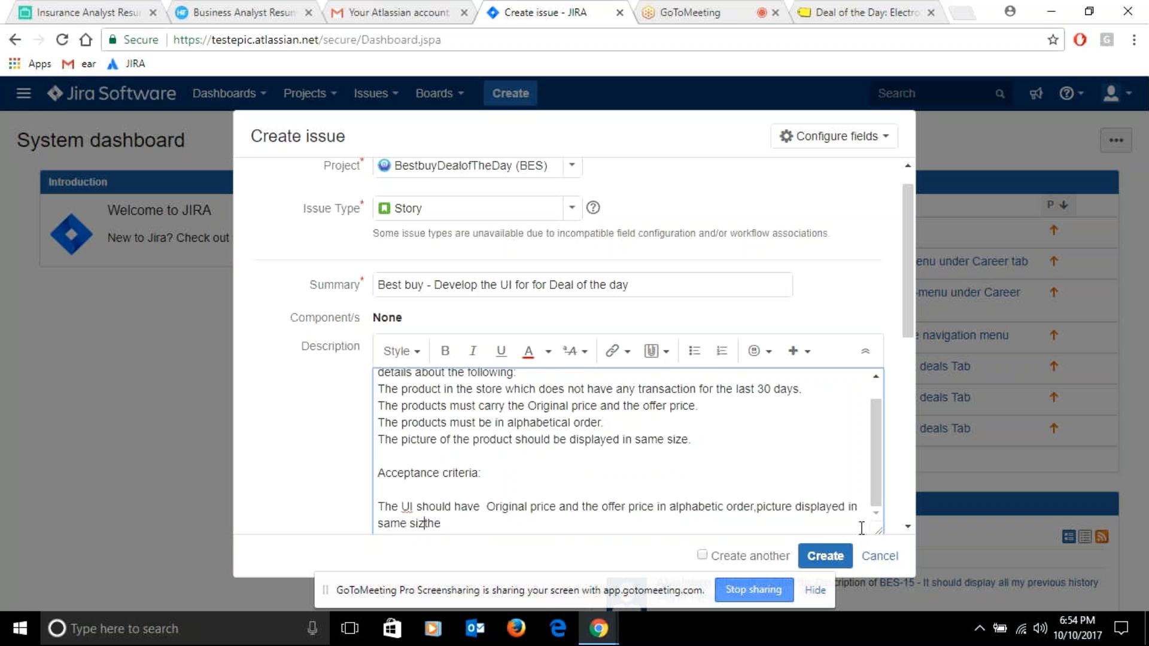
text(e)
key(Delete)
key(Delete)
key(Delete)
text(.)
text( t)
text(he p)
text(r)
text(du)
text(ct )
text(u)
text(nsol)
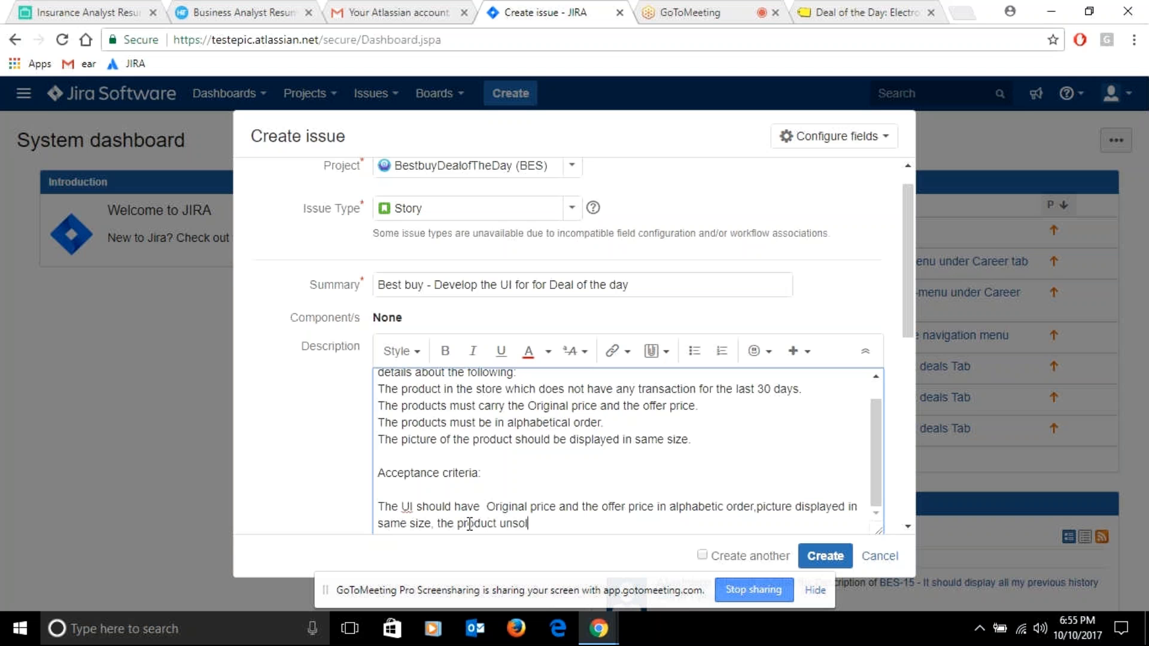
text(d for 30 days displaye)
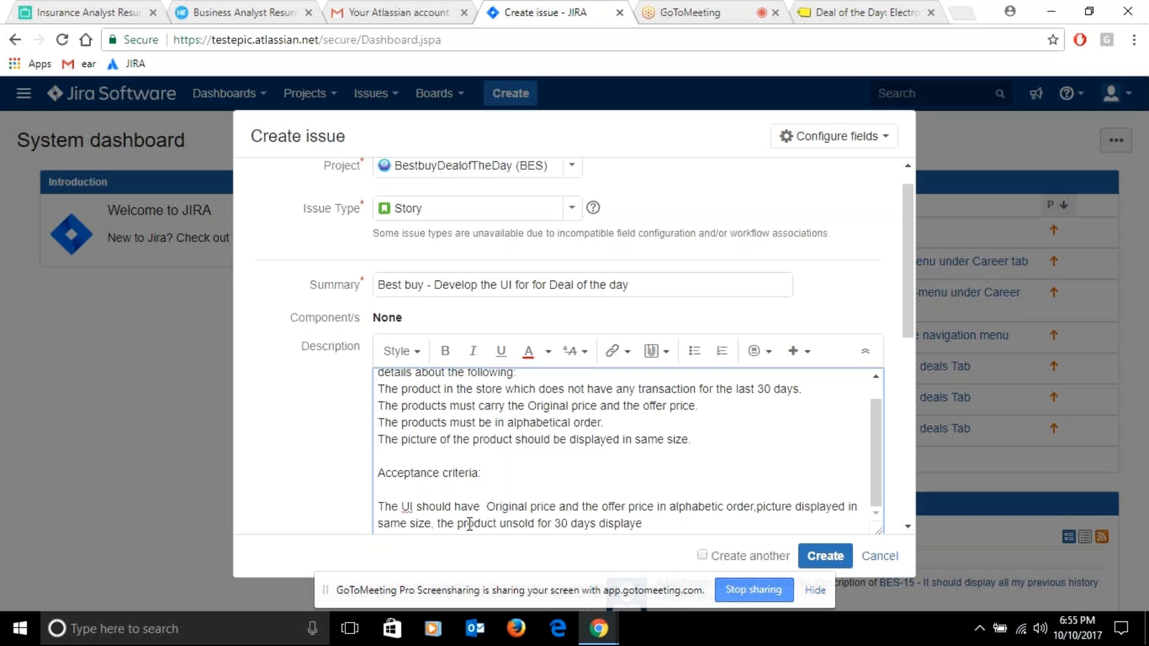
text(d)
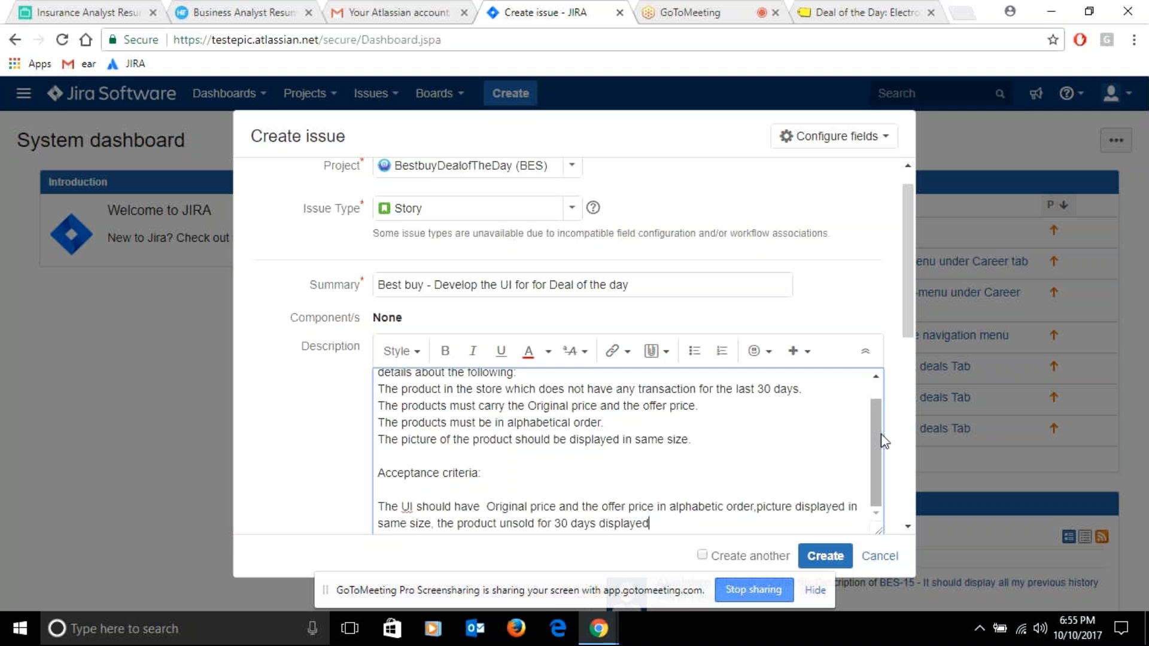
Finish the acceptance criteria sentence with "the product unsold for 30 days displayed."
scroll(880, 455, up, 2)
scroll(881, 464, down, 2)
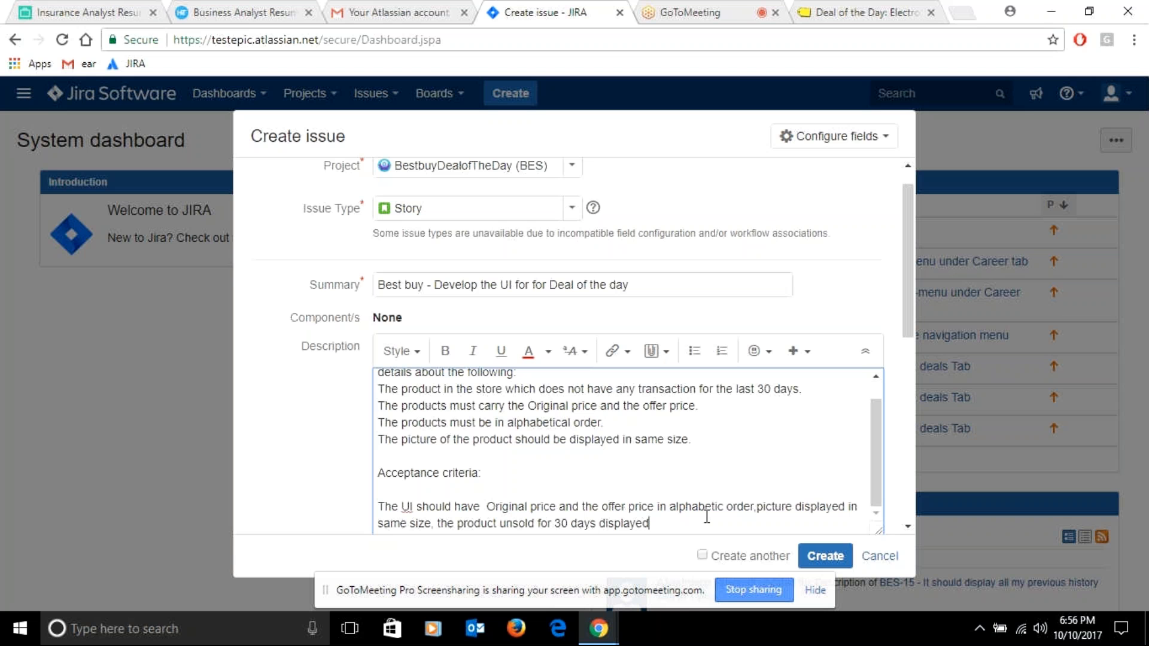
text(.)
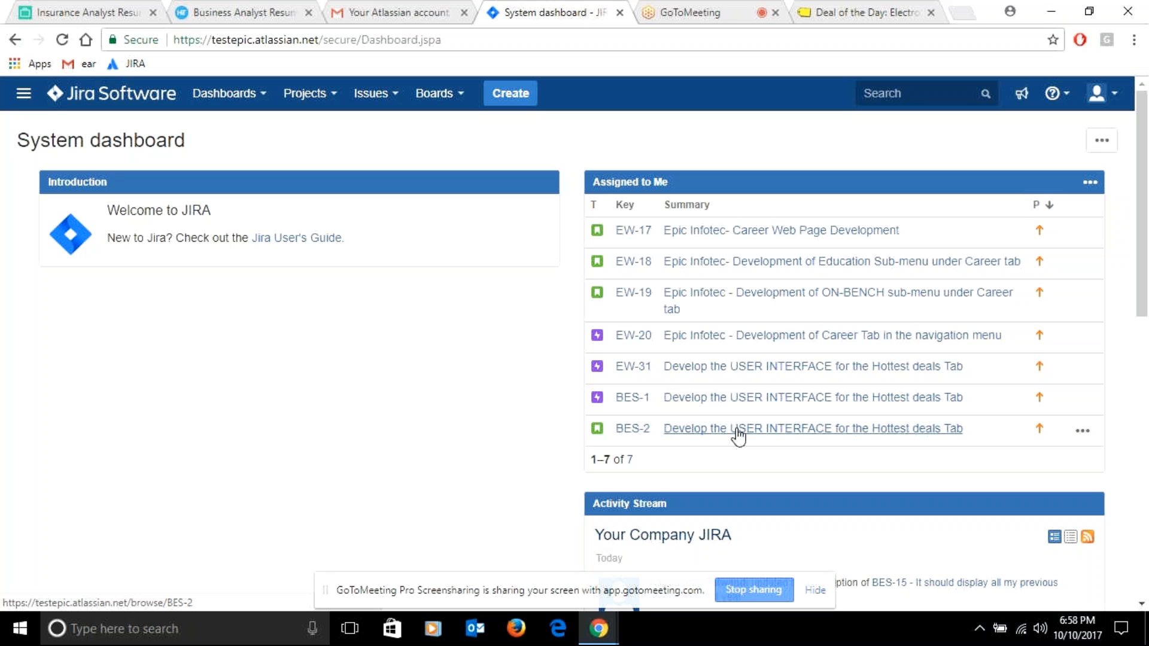
Open story BES-2 from the dashboard's assigned issues, and save the update to story BES-16
click(738, 436)
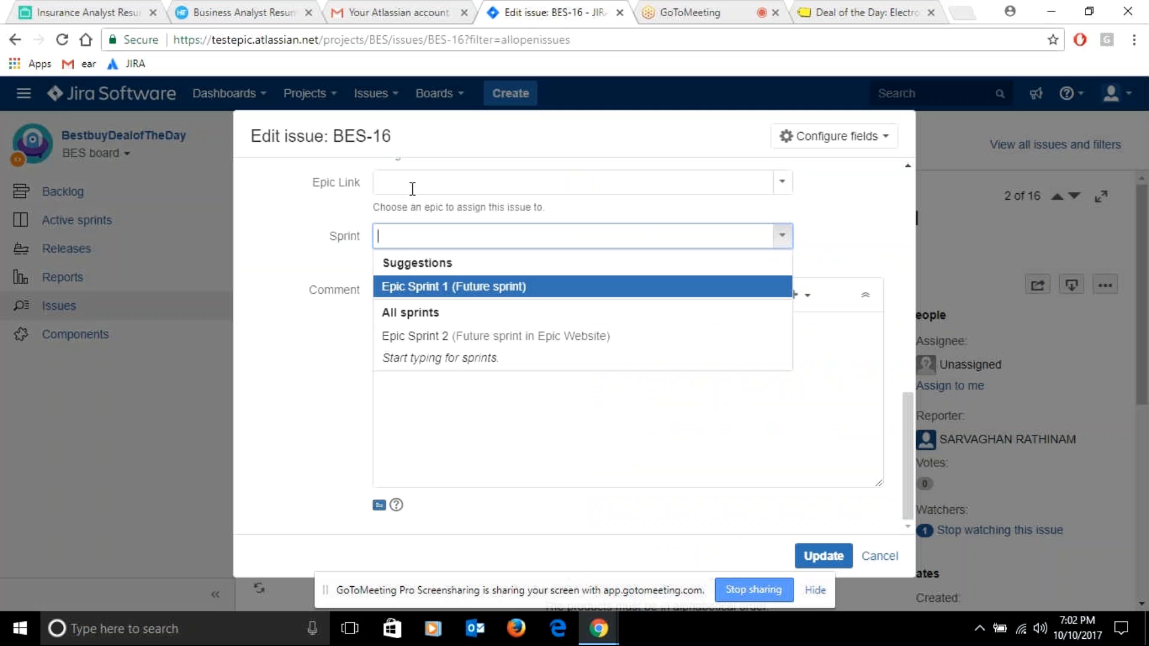
click(841, 562)
click(841, 561)
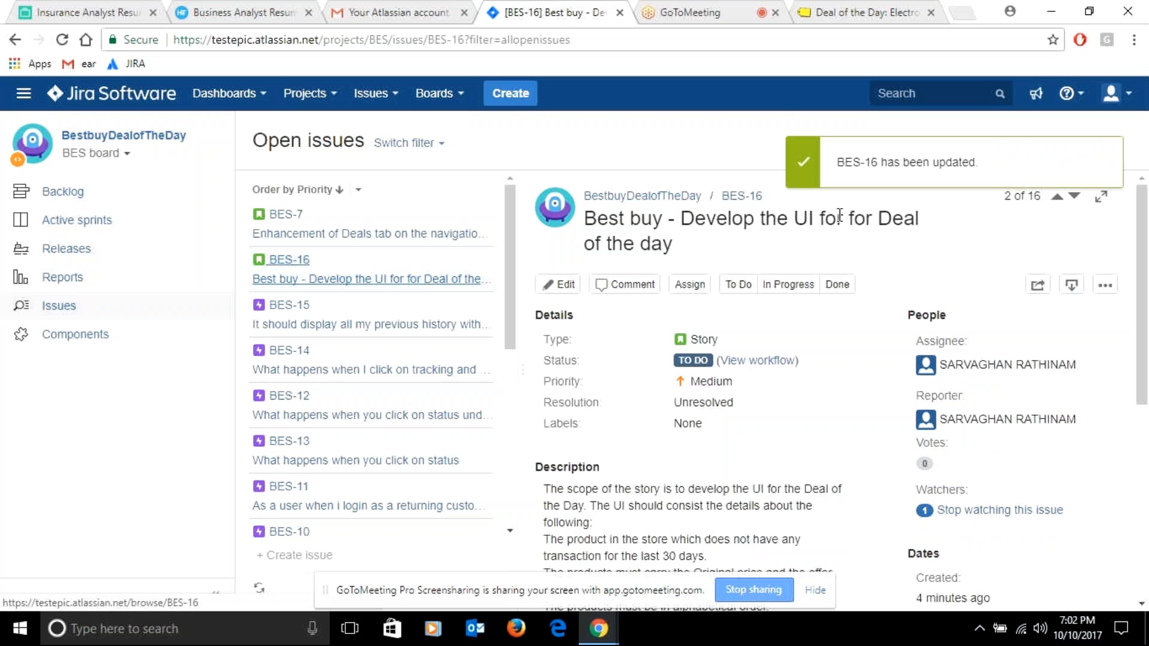
click(262, 99)
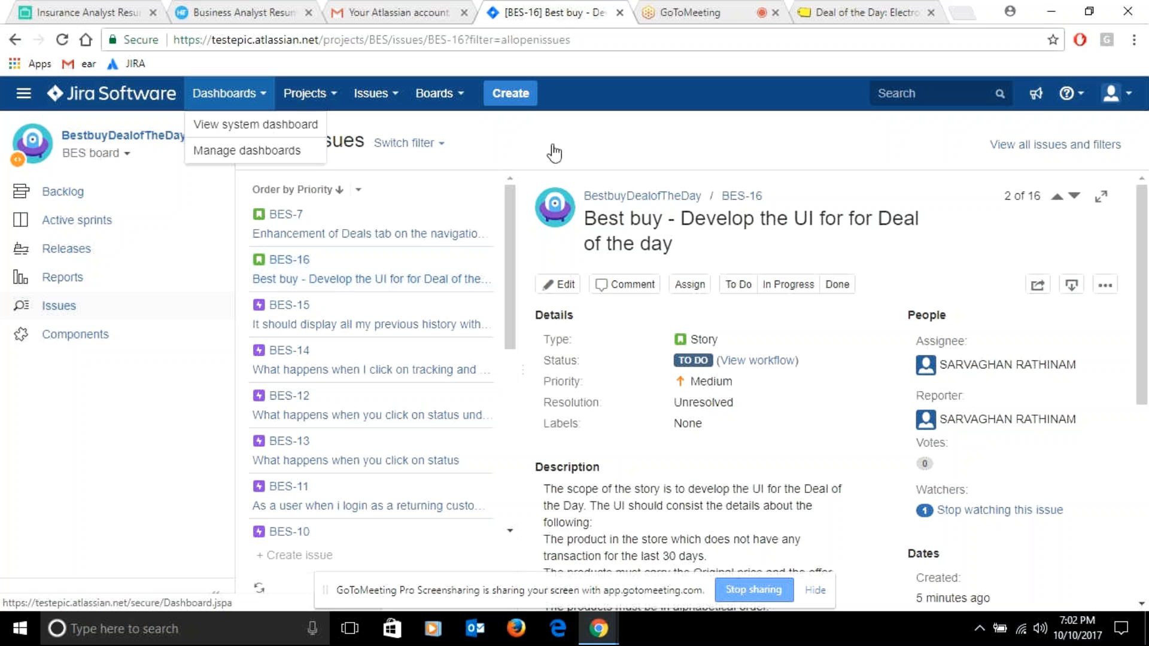
click(308, 94)
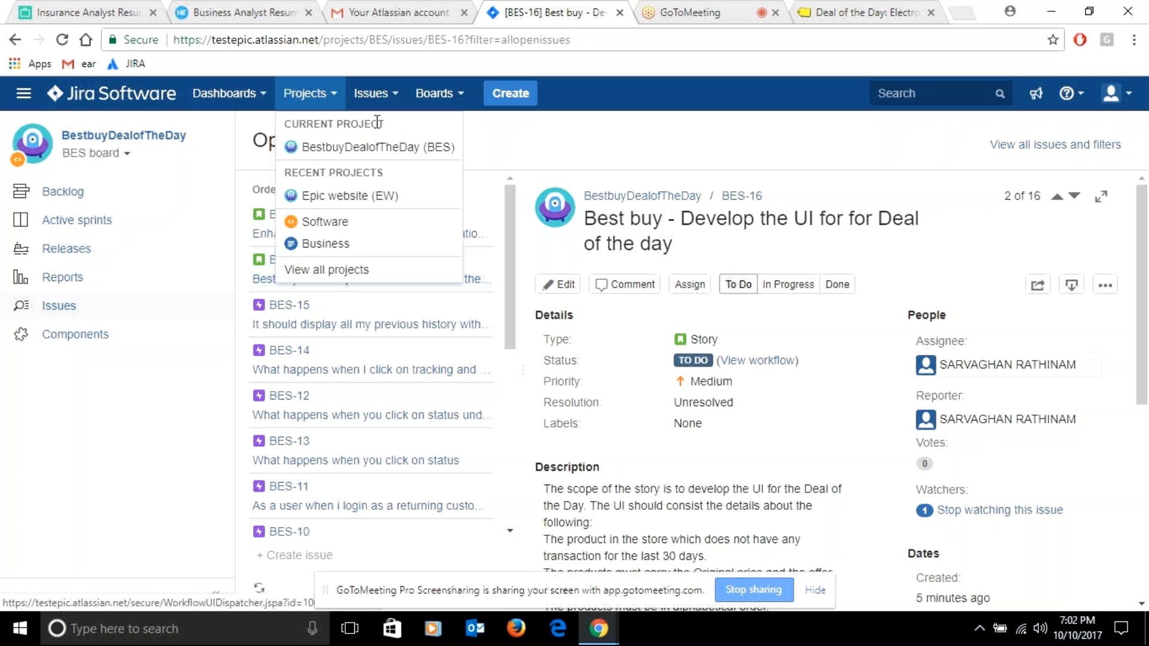
click(549, 149)
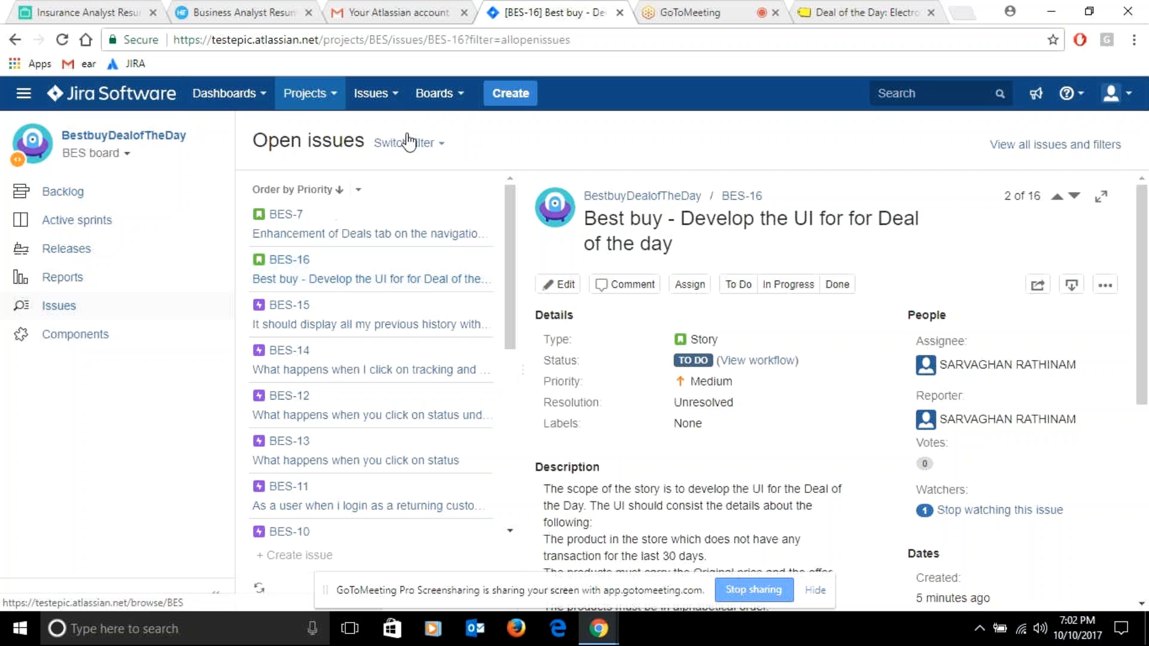
Review the details, description and acceptance criteria of story BES-16
drag(1135, 209, 1134, 236)
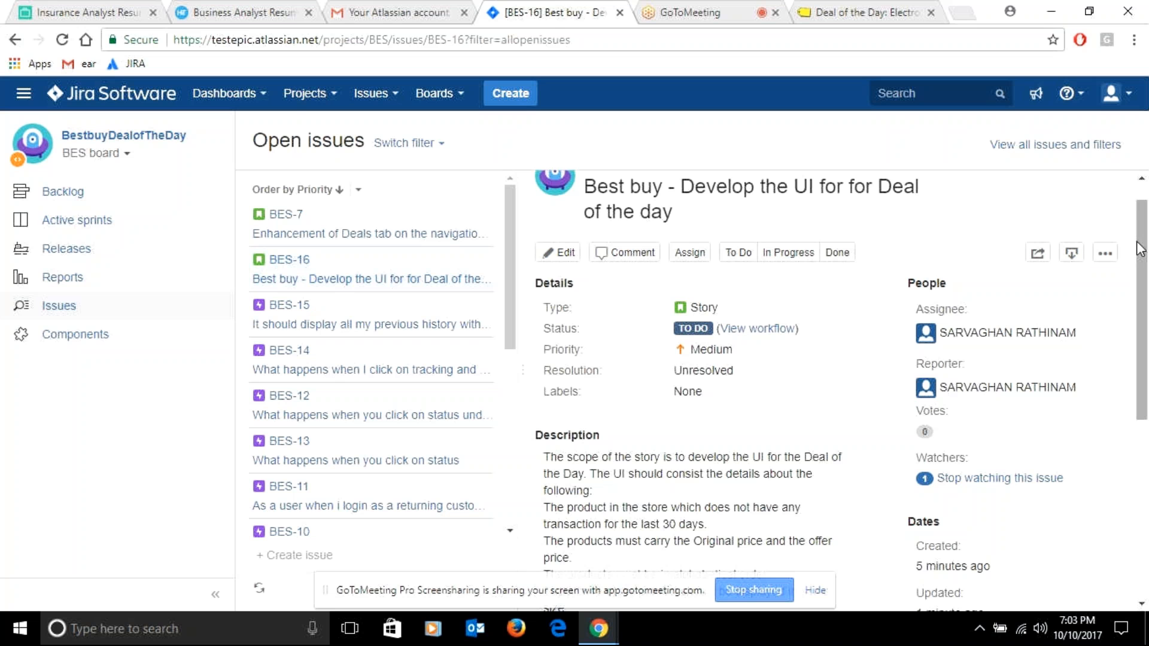
drag(1140, 249, 1148, 343)
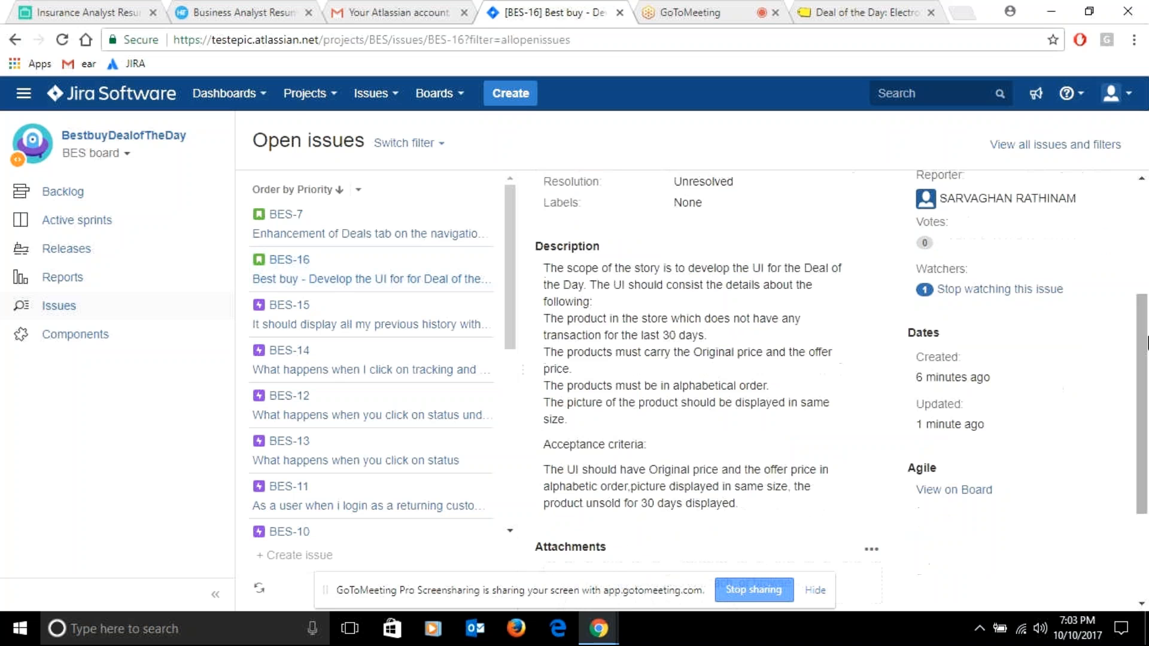
click(368, 280)
drag(1143, 348, 1143, 245)
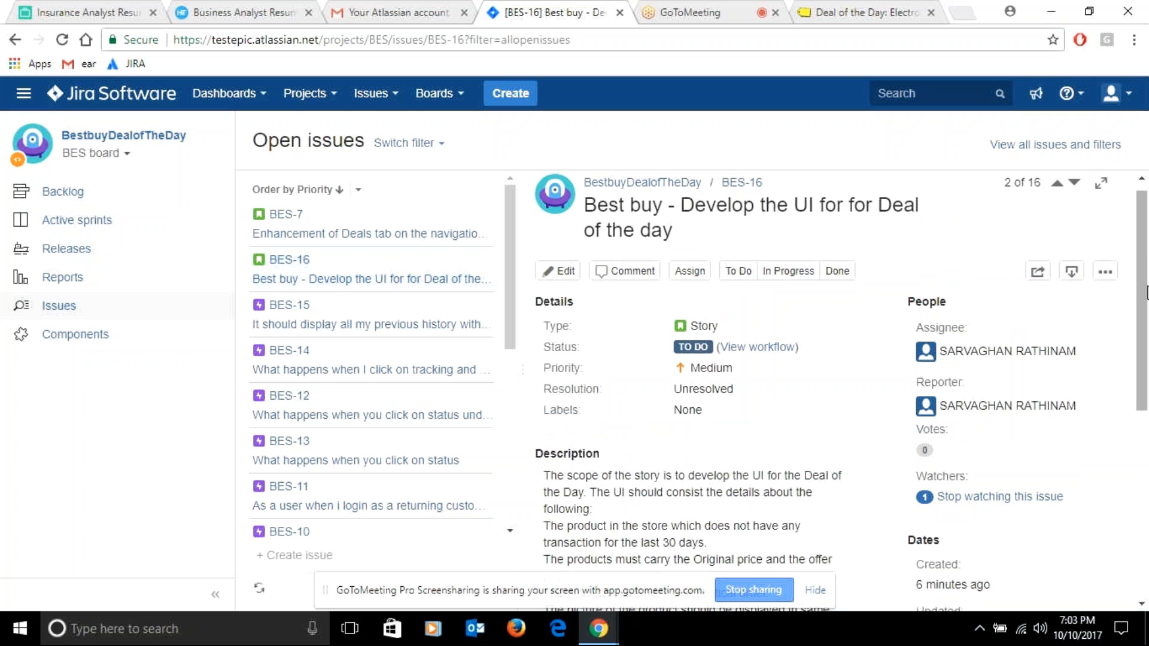
drag(1143, 246, 1144, 294)
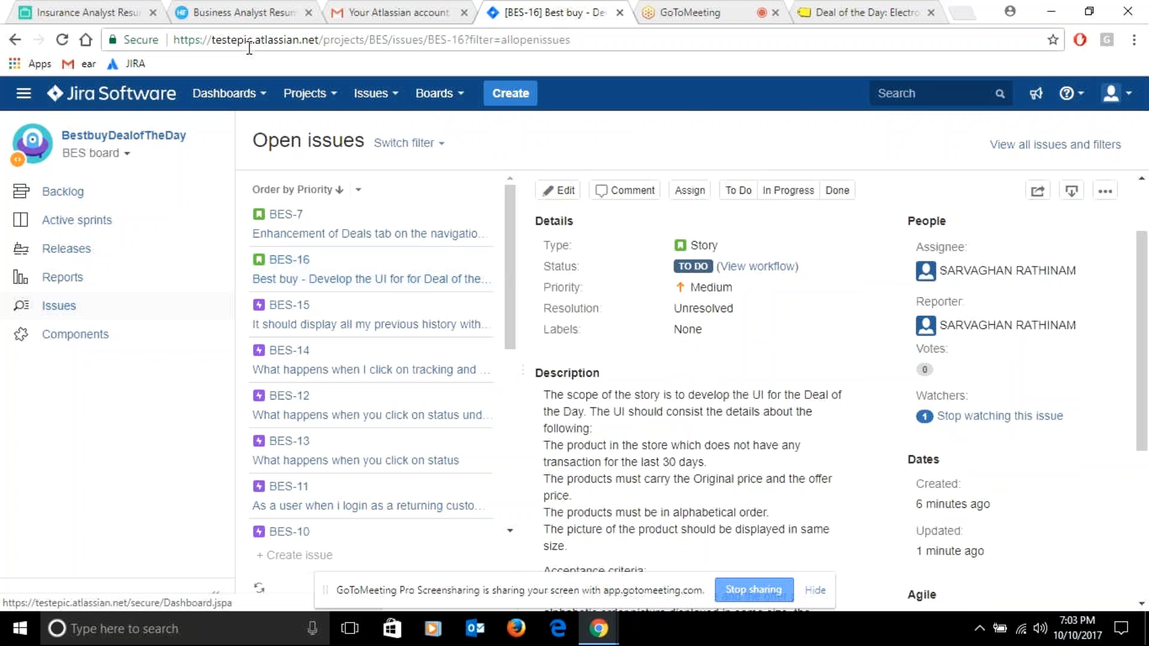
Return to the system dashboard and open story BES-16 from the assigned issues to view its full description
click(259, 94)
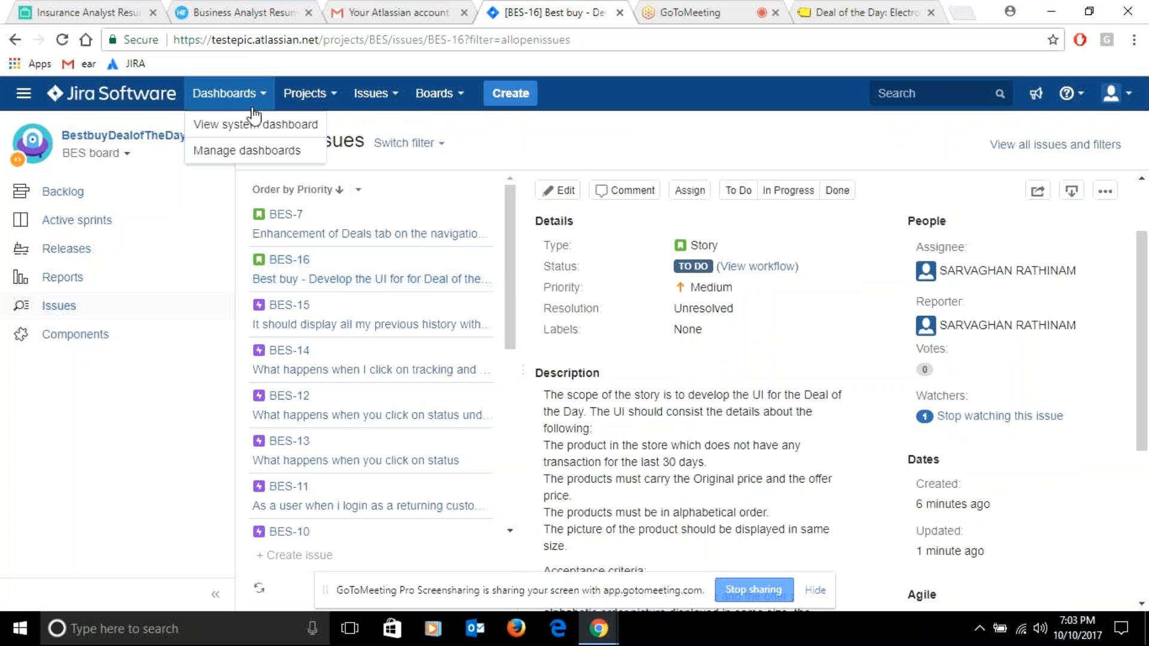
click(248, 125)
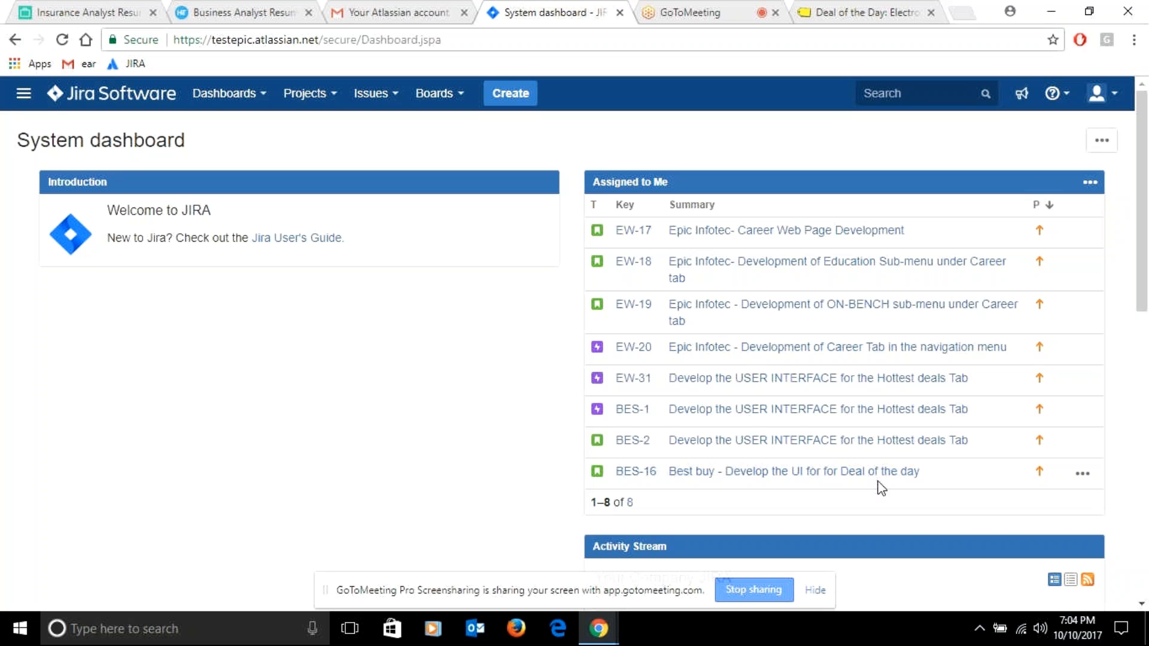
click(833, 473)
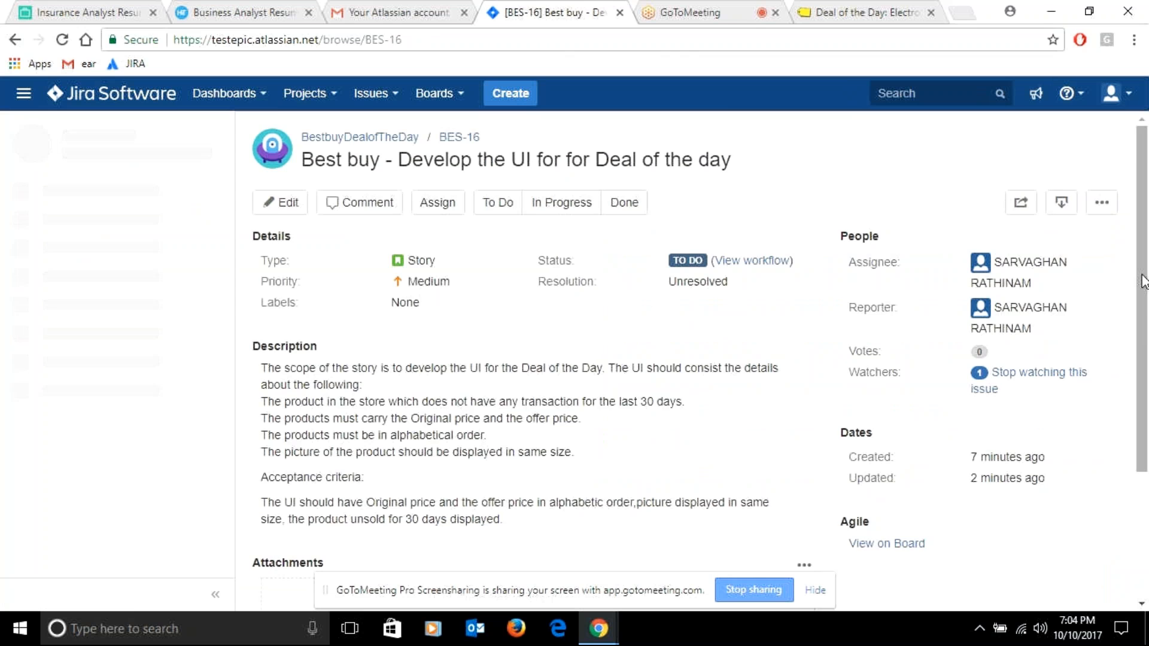
drag(1143, 281, 1146, 310)
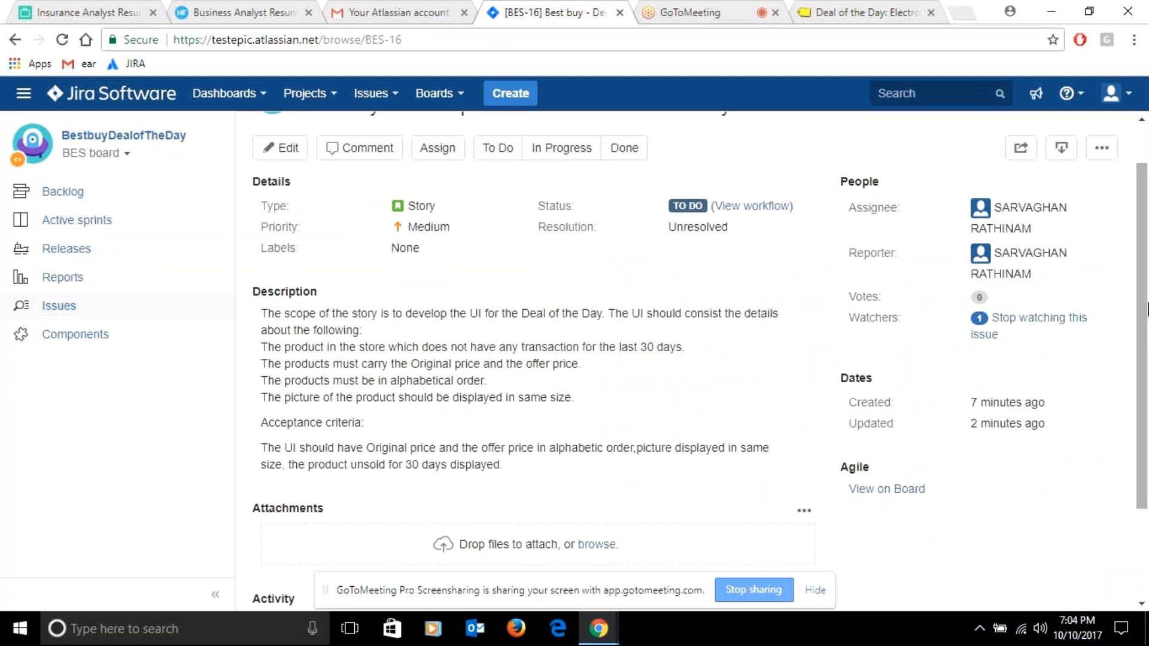